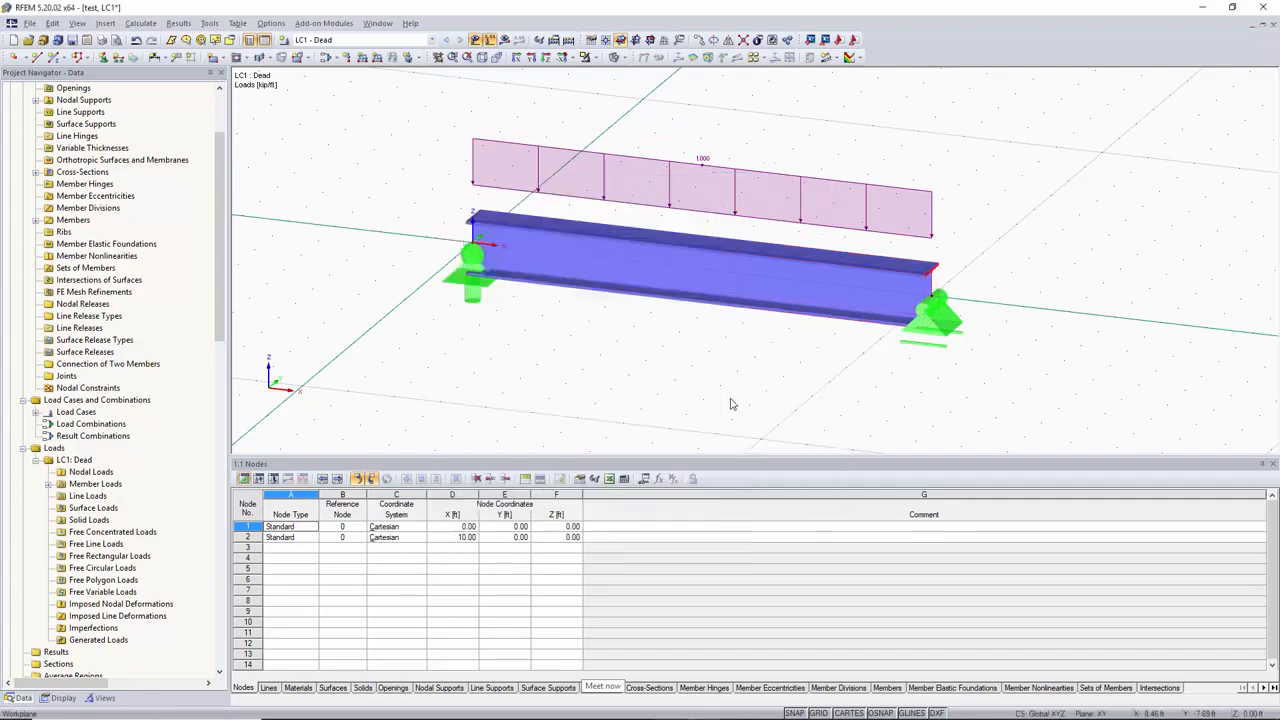
Create a new 3D model named "Video 3" in the Tutorial videos project, using the ASCE 7-16 standard
left_click(13, 42)
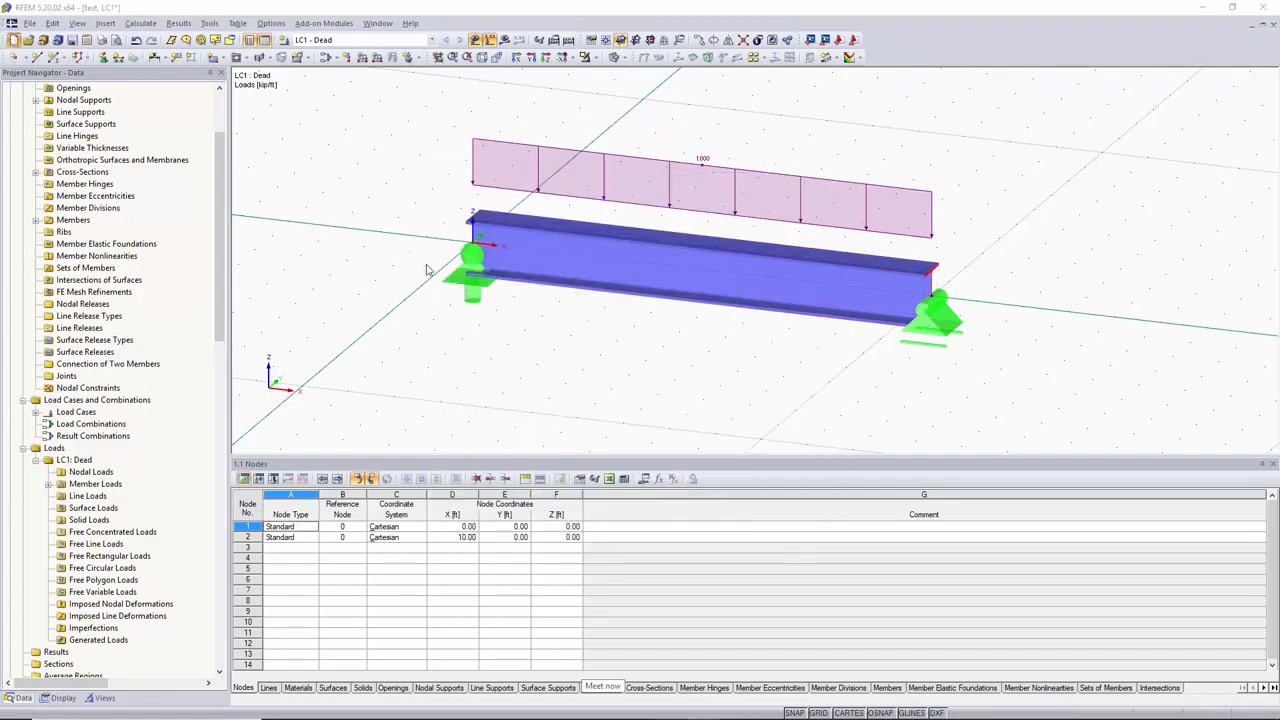
type("Video 3")
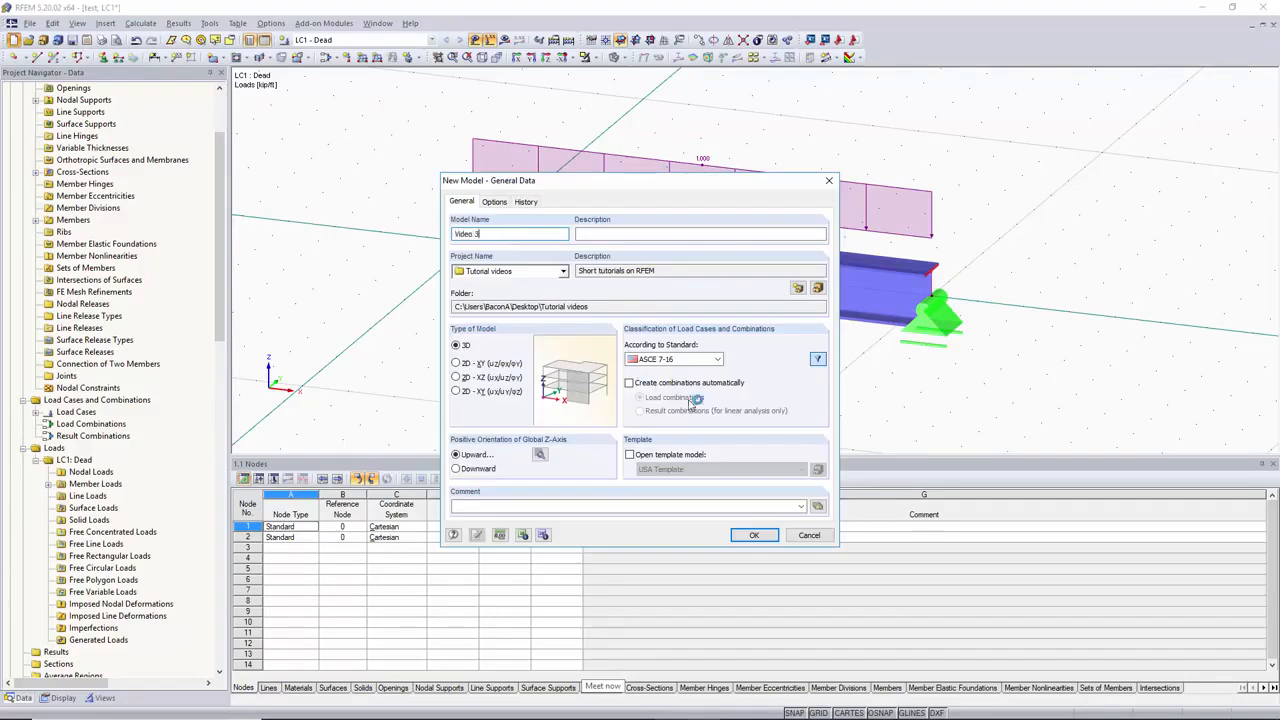
left_click(745, 537)
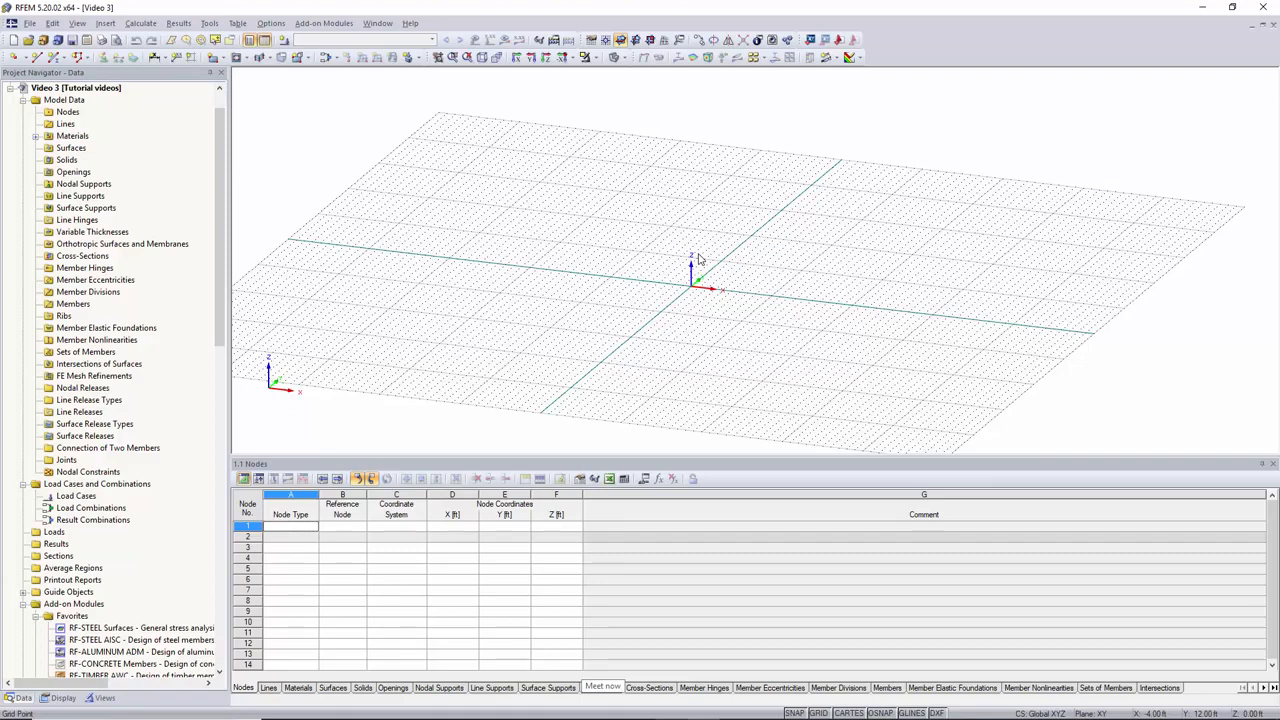
Insert a standard node at the origin with Cartesian coordinates X 0, Y 0 and Z 0 ft
left_click(104, 24)
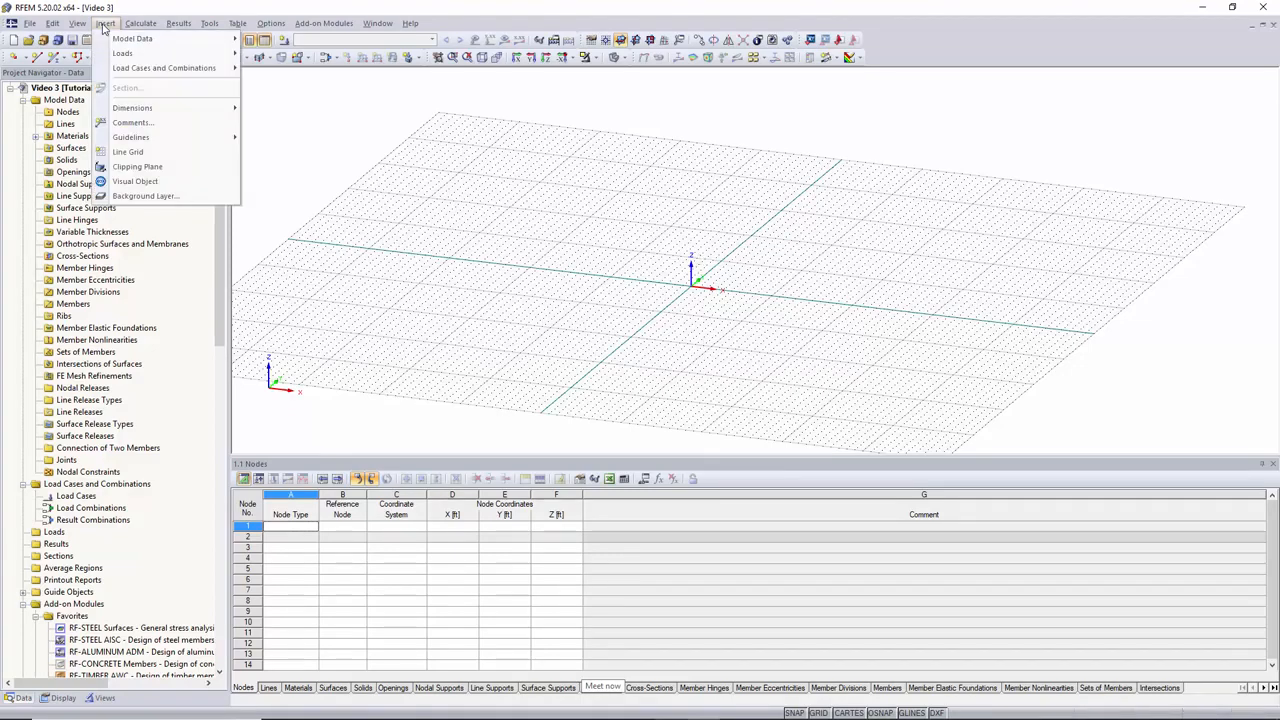
mouse_move(141, 42)
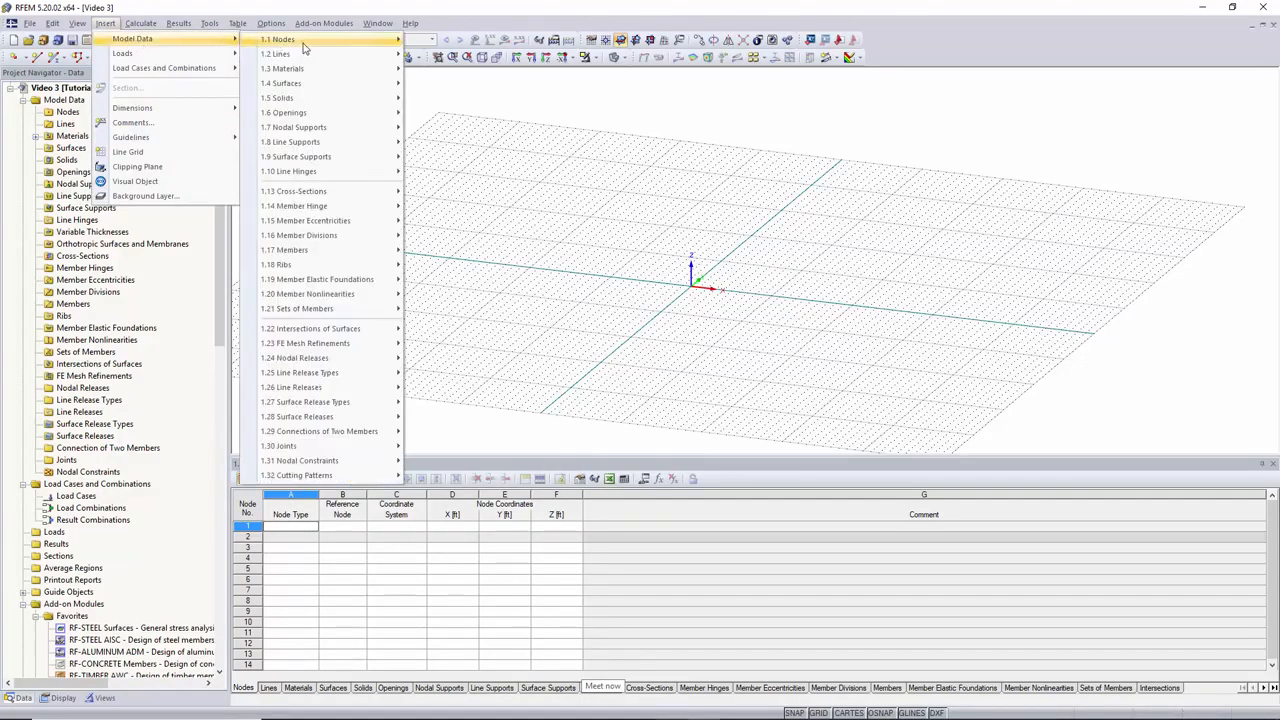
mouse_move(312, 47)
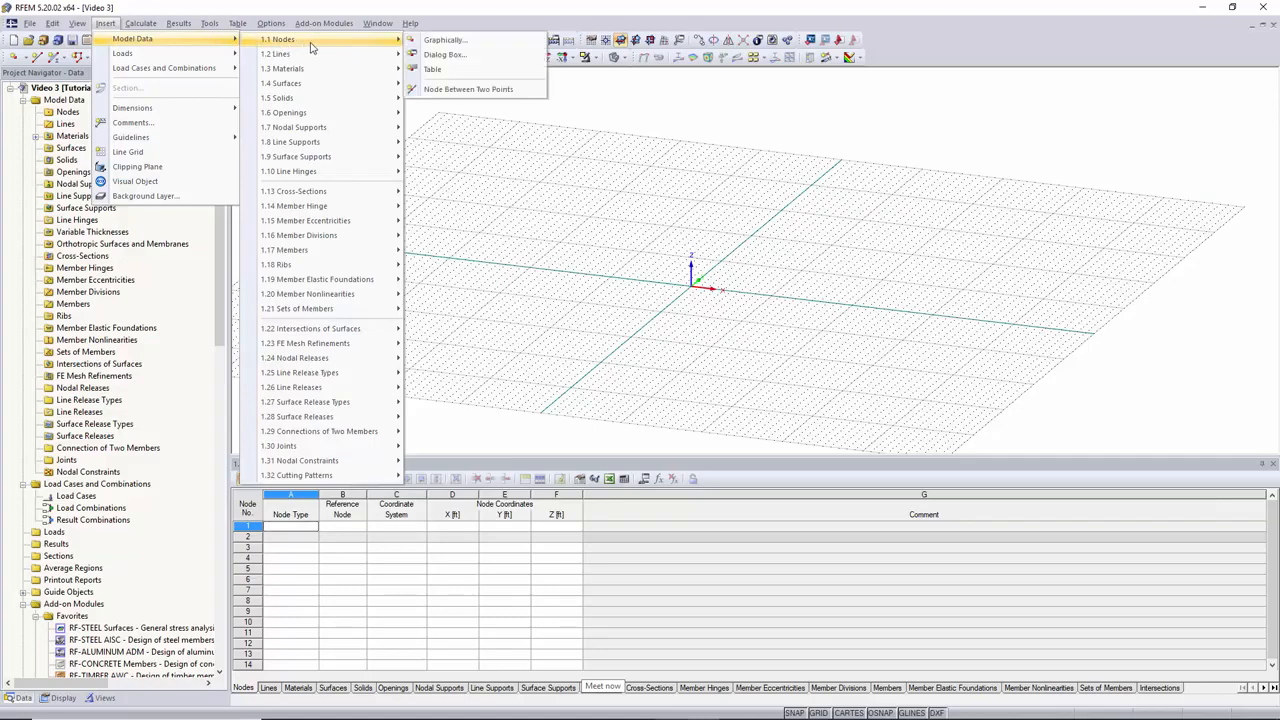
left_click(487, 53)
left_click_drag(687, 214, 675, 170)
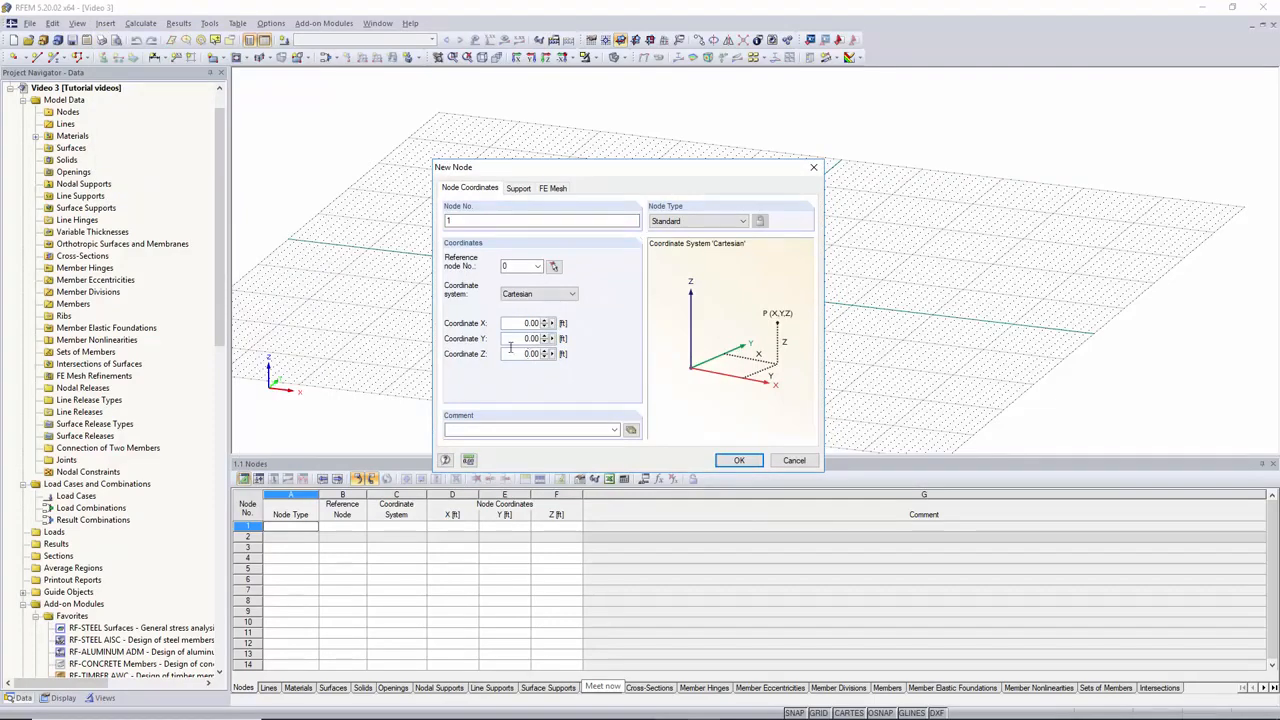
left_click(736, 461)
Insert a second standard node with coordinates X 10, Y 0 and Z 0 ft
scroll(698, 291, "up", 3)
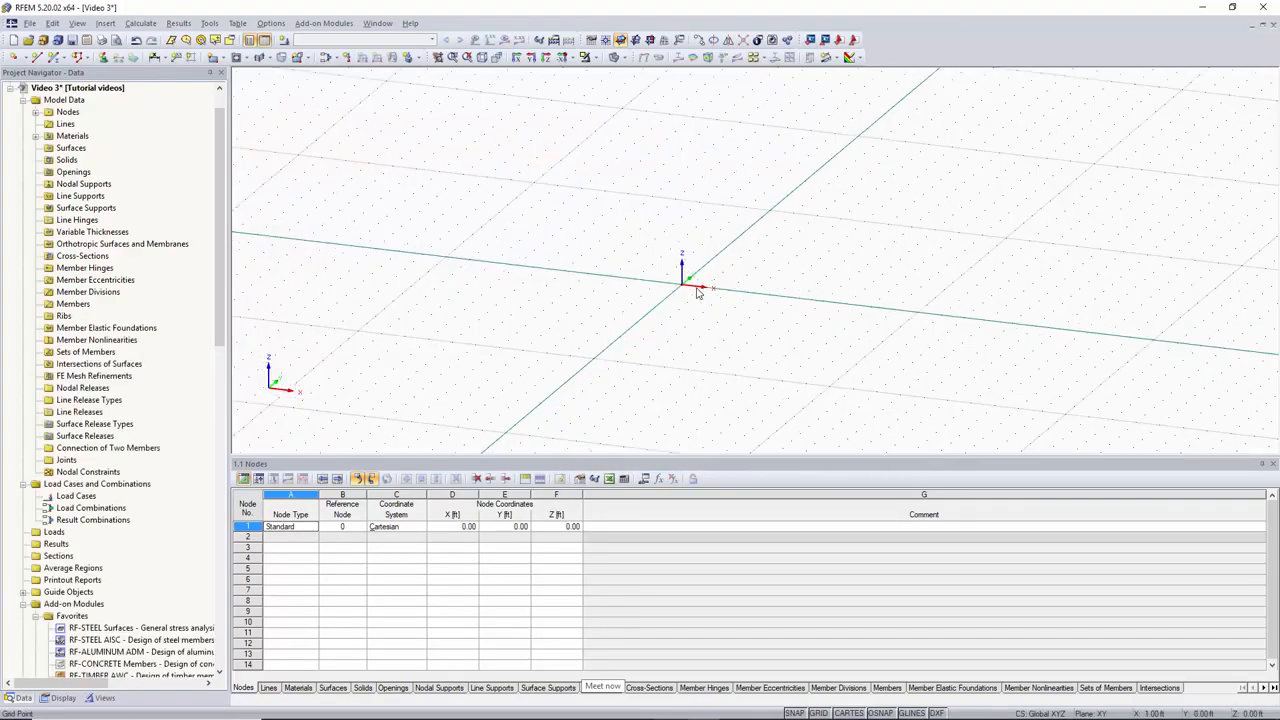
middle_click_drag(686, 290, 594, 277)
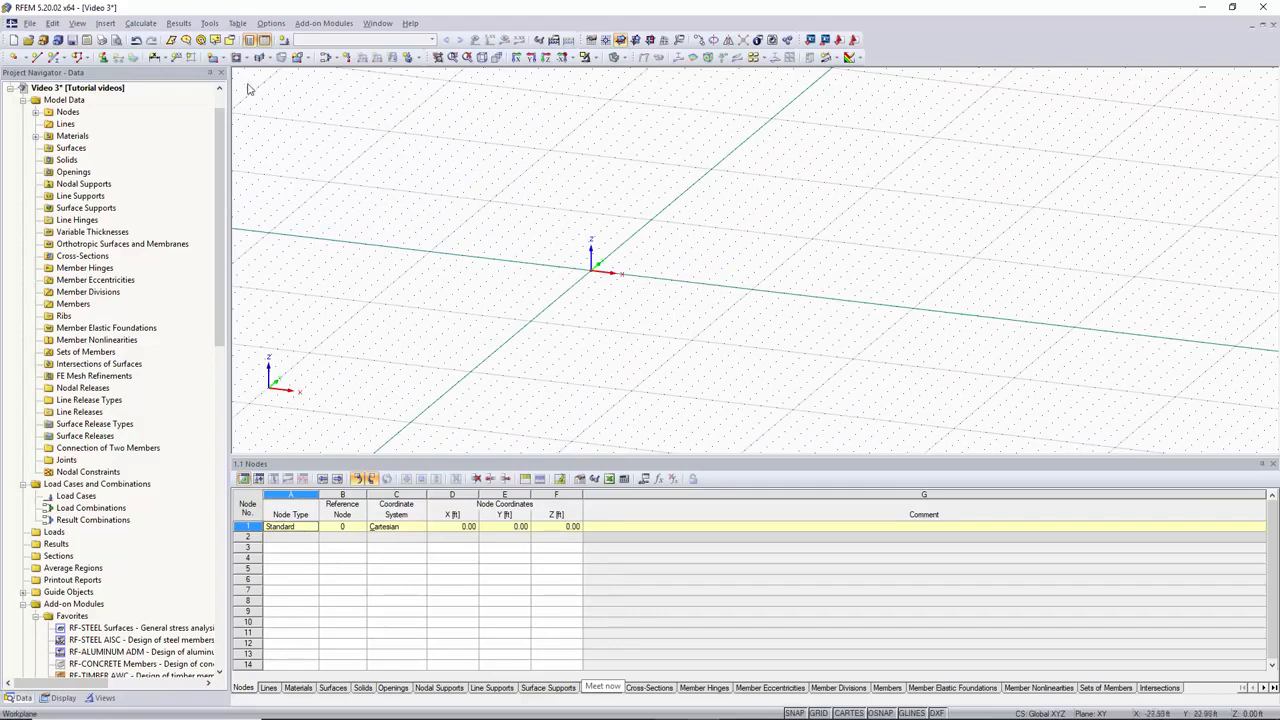
left_click(105, 22)
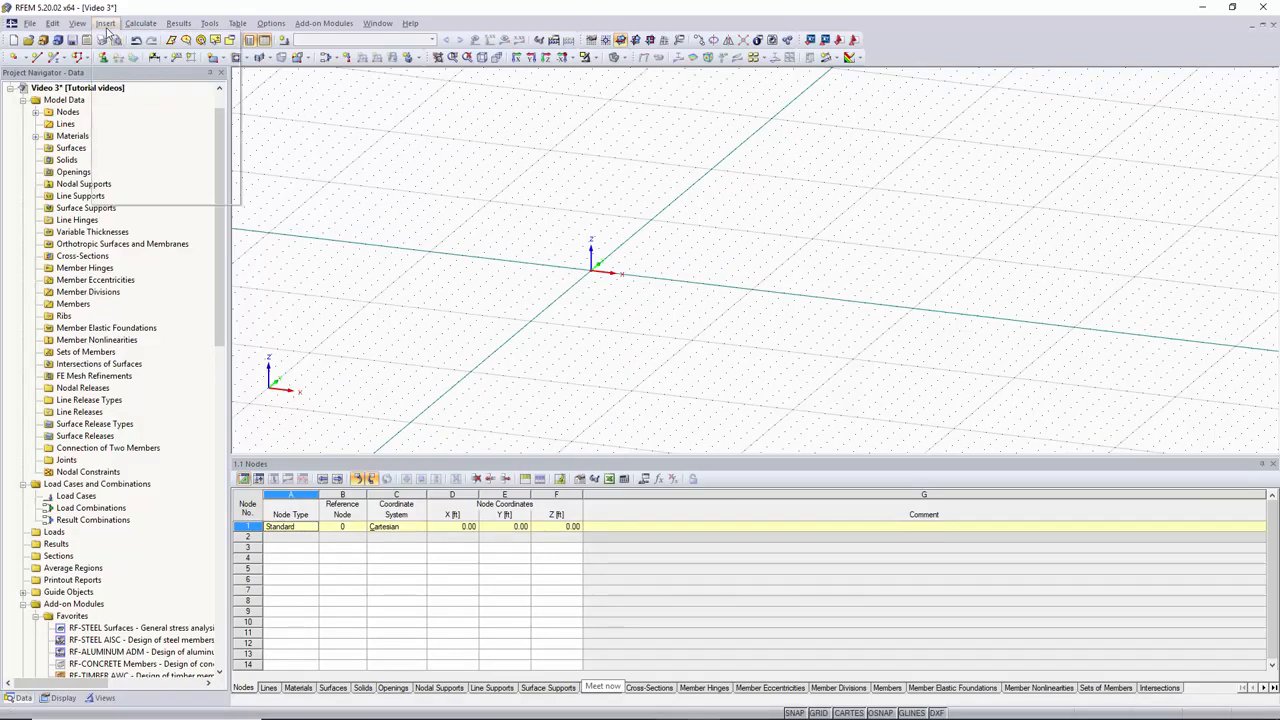
mouse_move(156, 40)
mouse_move(318, 45)
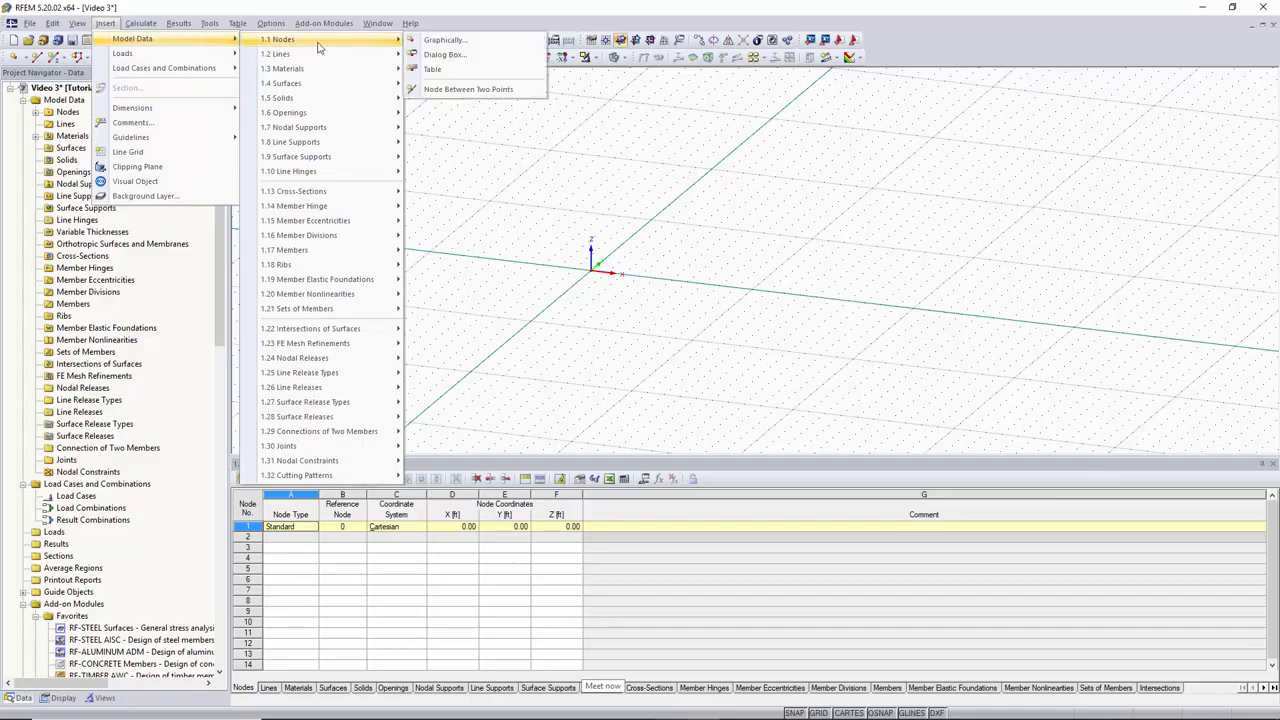
left_click(444, 54)
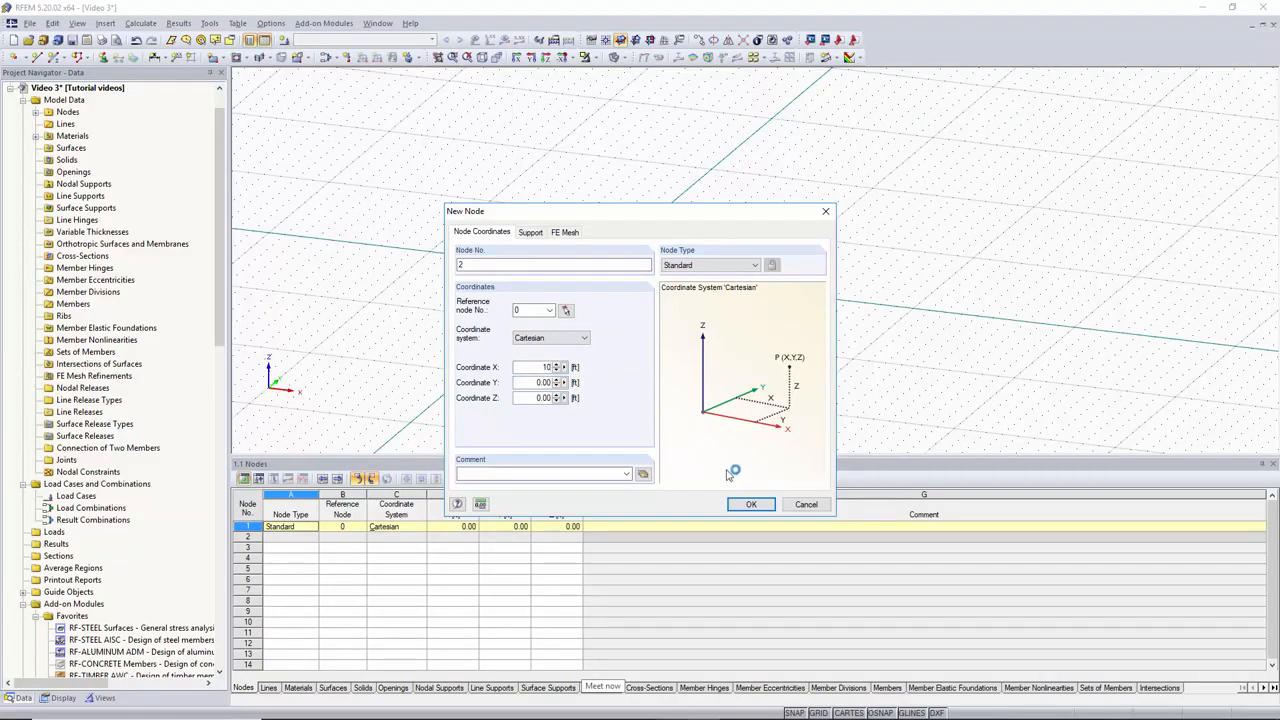
left_click(750, 503)
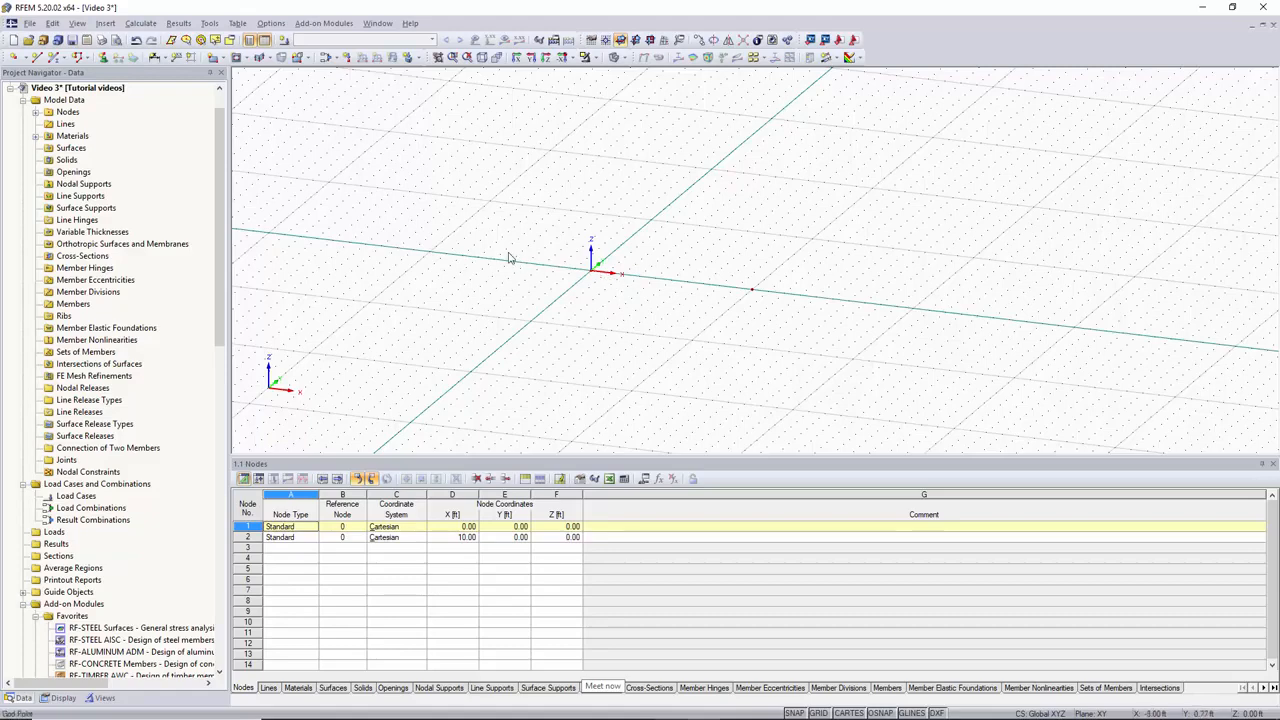
Create a polyline between node 1 at the origin and node 2 by picking both nodes in the model
left_click(106, 23)
mouse_move(145, 39)
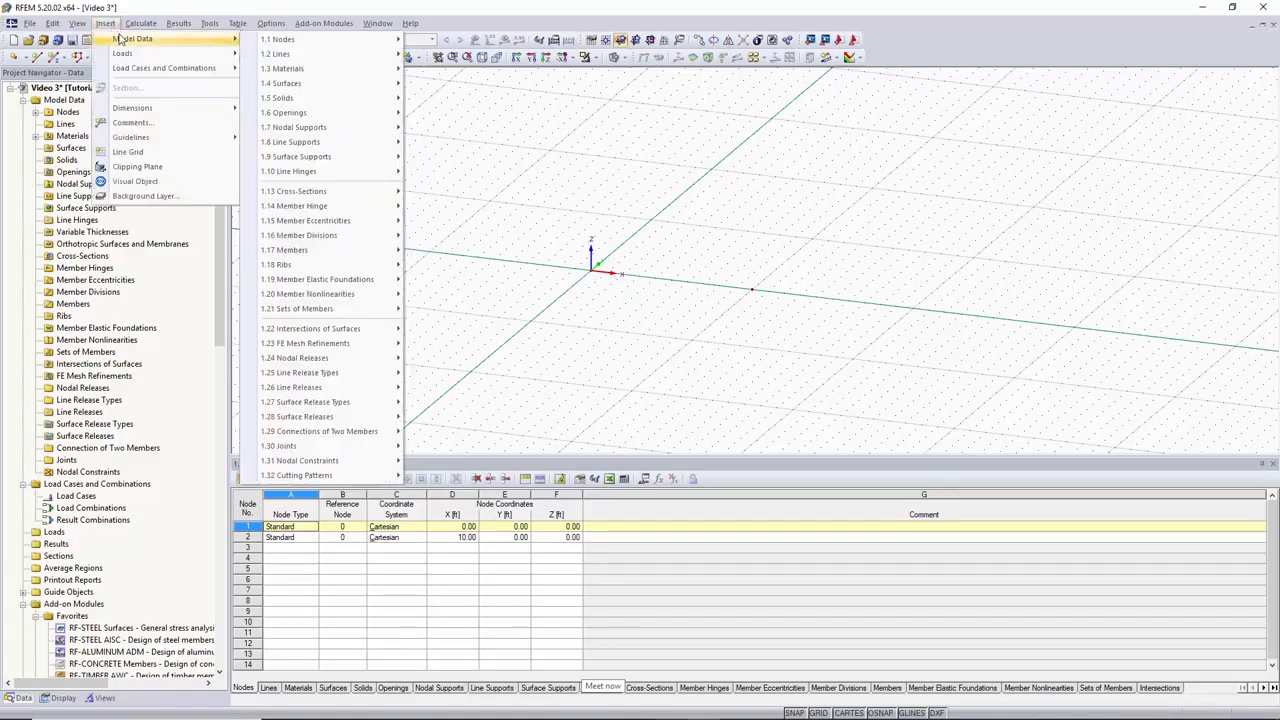
mouse_move(330, 52)
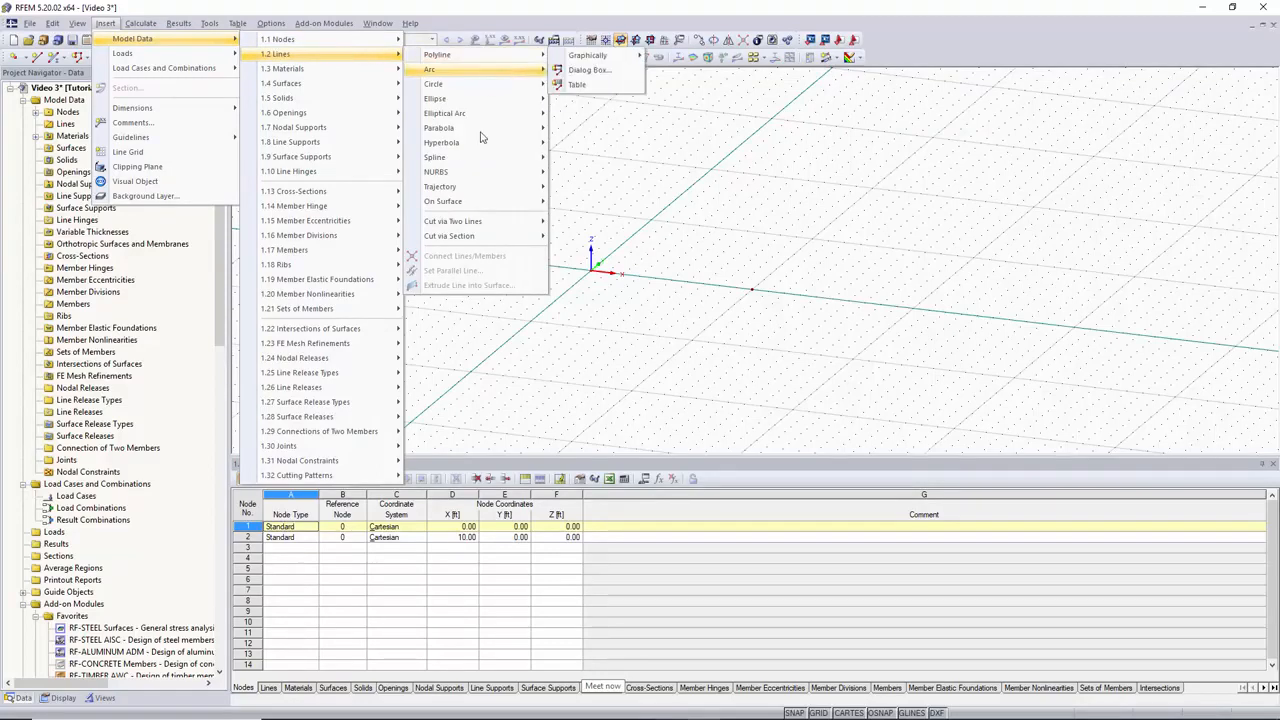
mouse_move(472, 57)
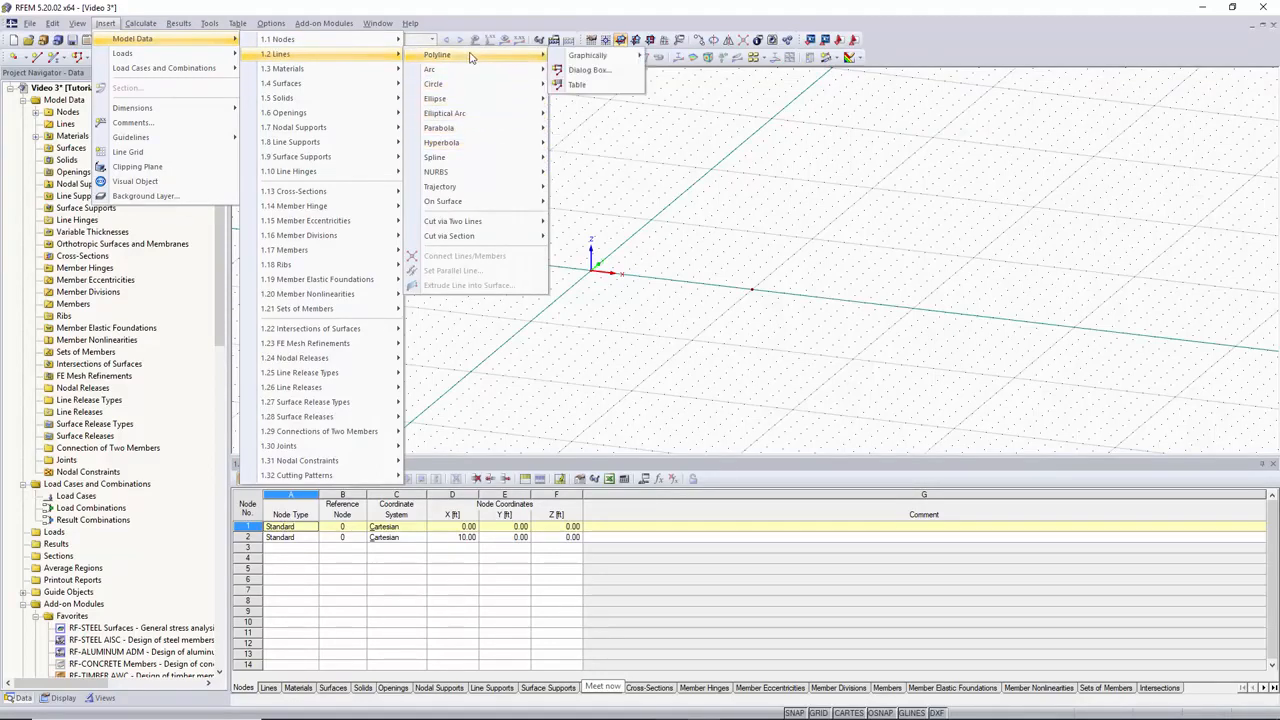
left_click(601, 71)
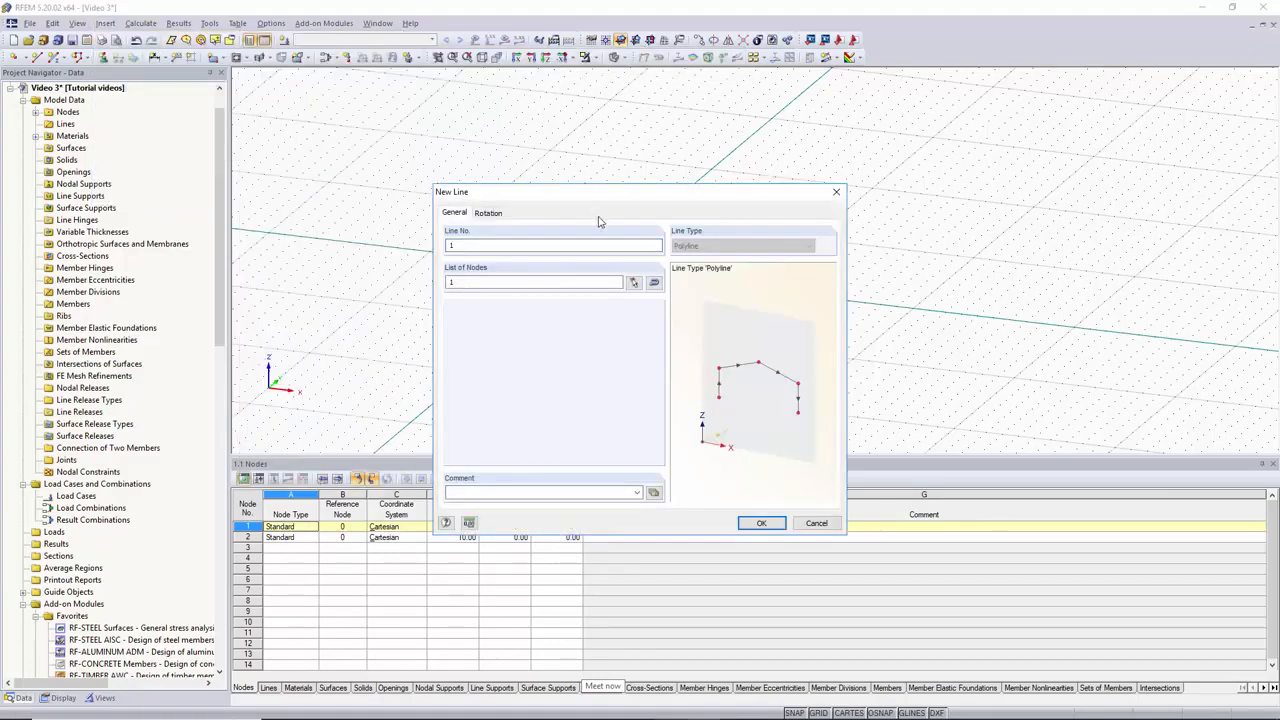
left_click(589, 282)
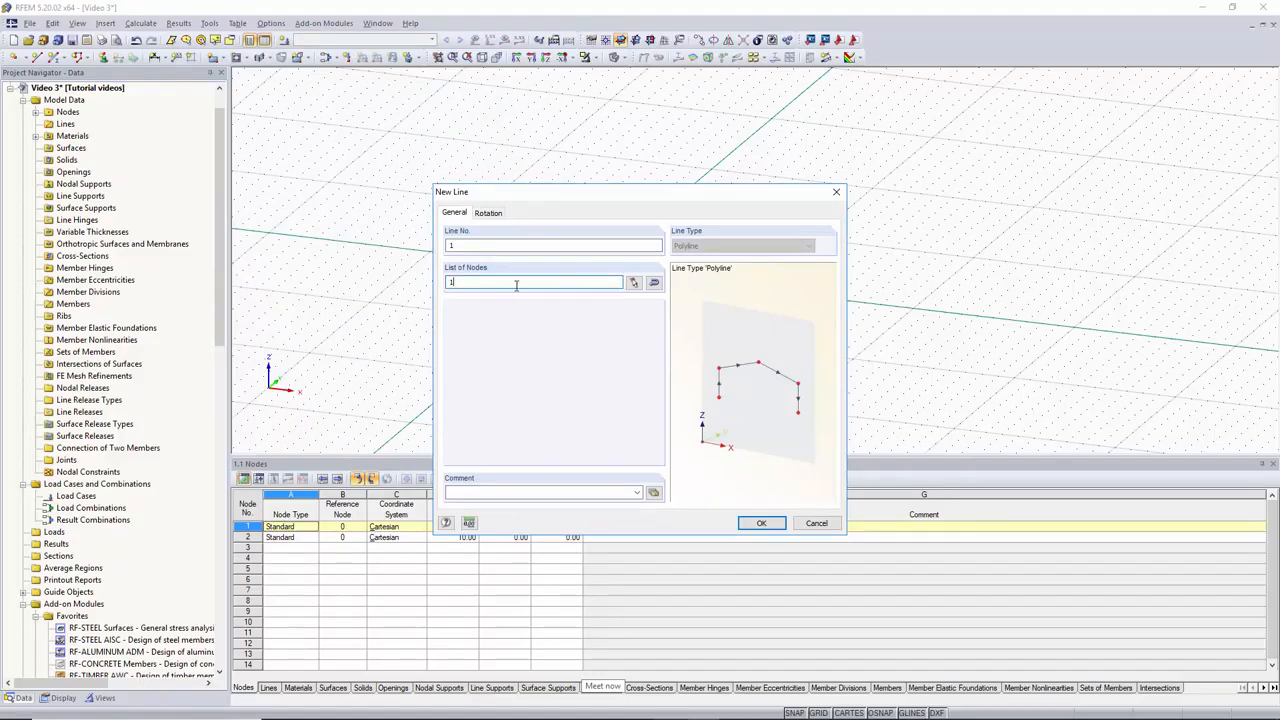
left_click(633, 282)
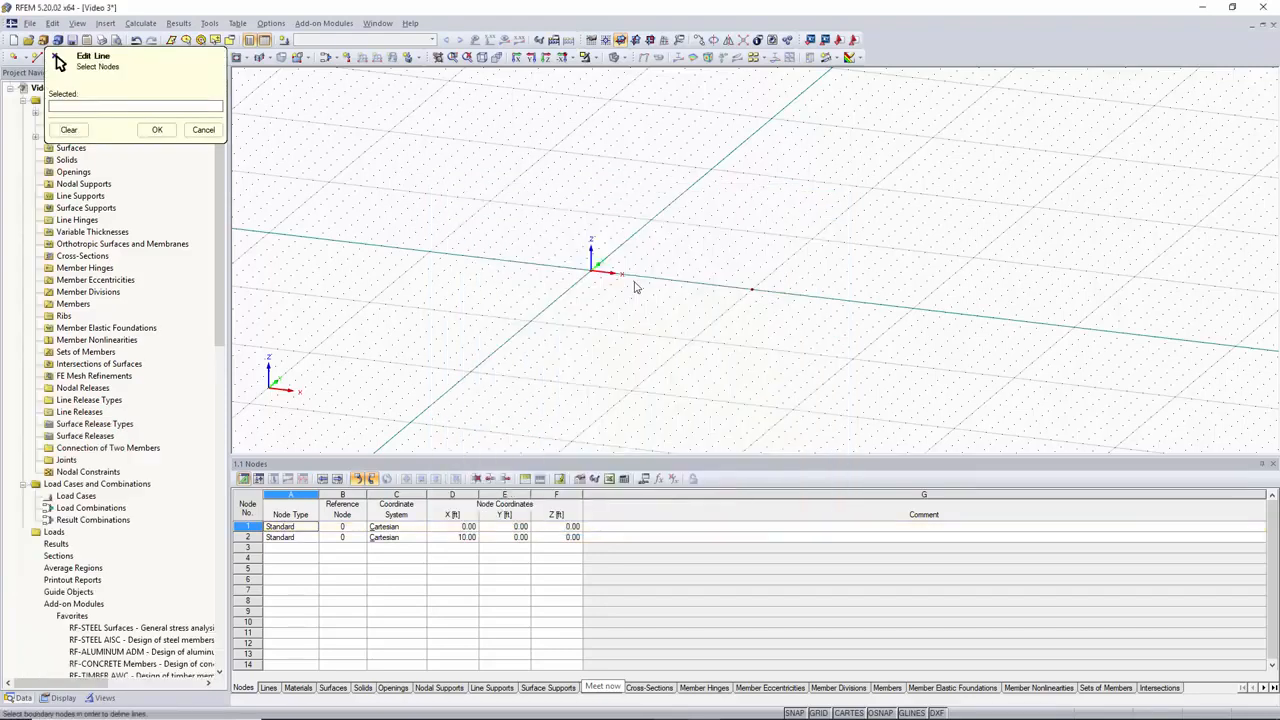
left_click(591, 268)
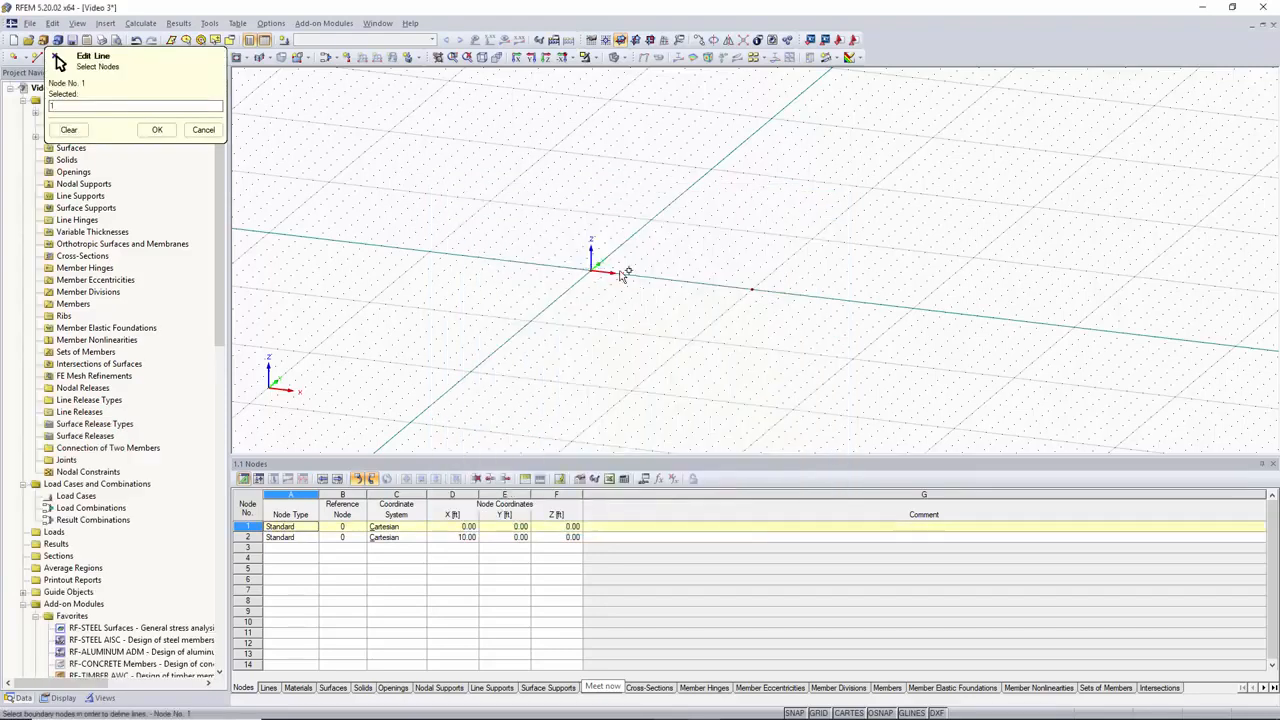
left_click(755, 289)
left_click(157, 129)
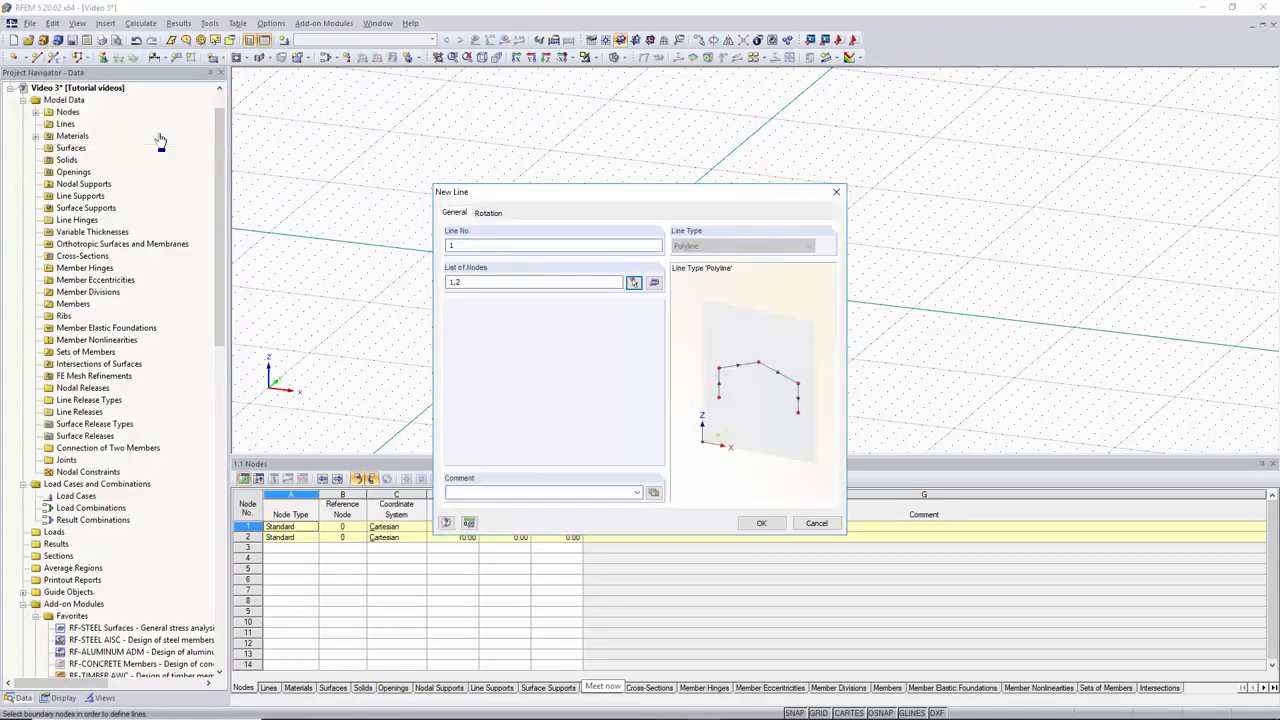
left_click_drag(551, 282, 443, 293)
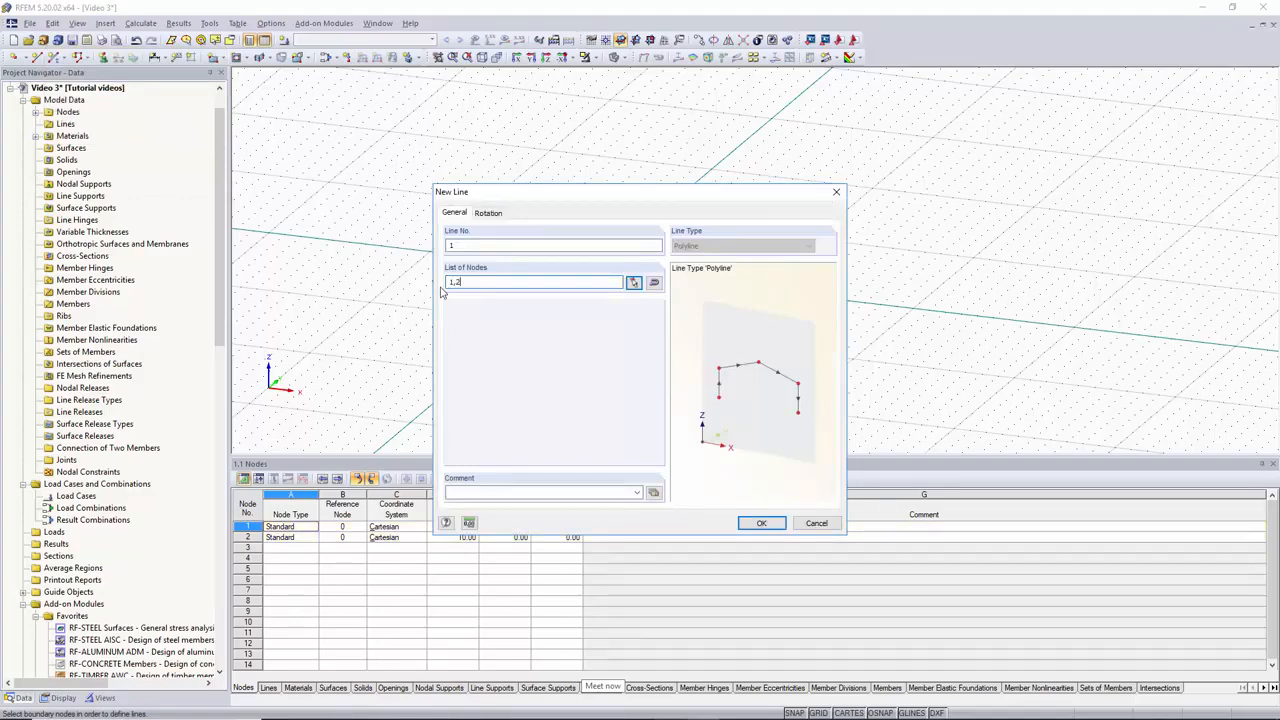
key("Return")
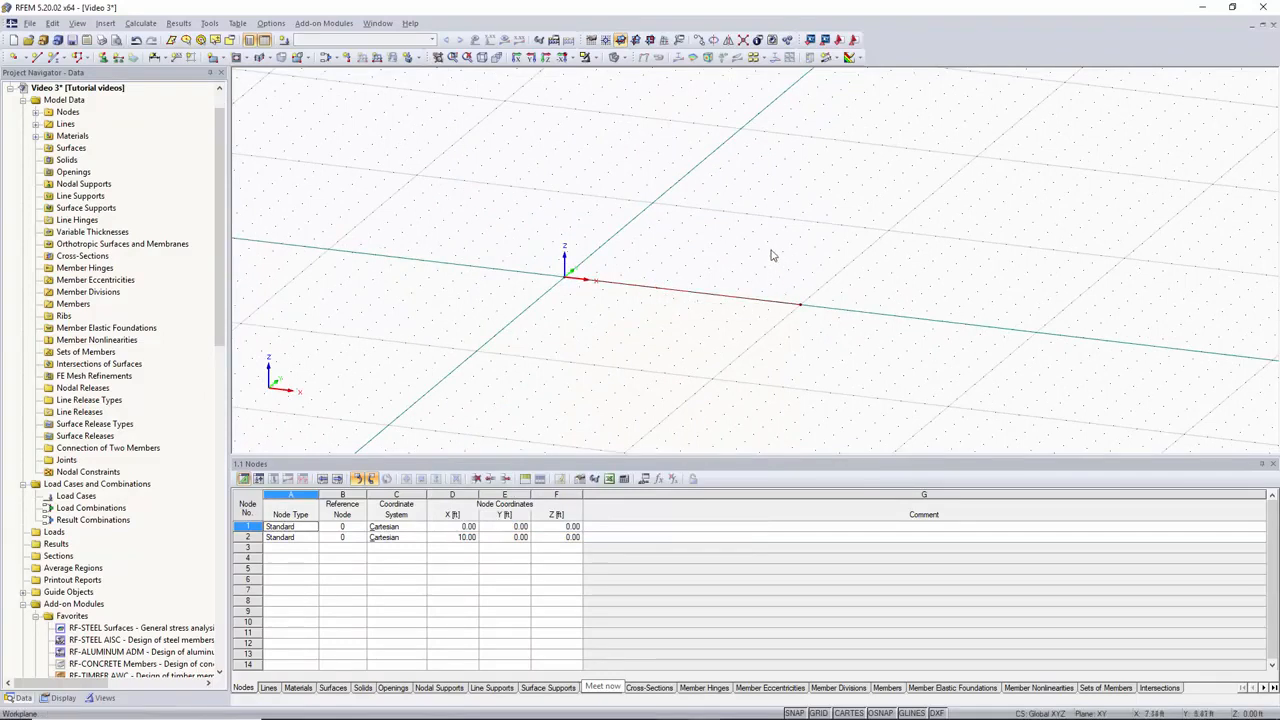
Check which material is defined in the model data
scroll(663, 256, "down", 1)
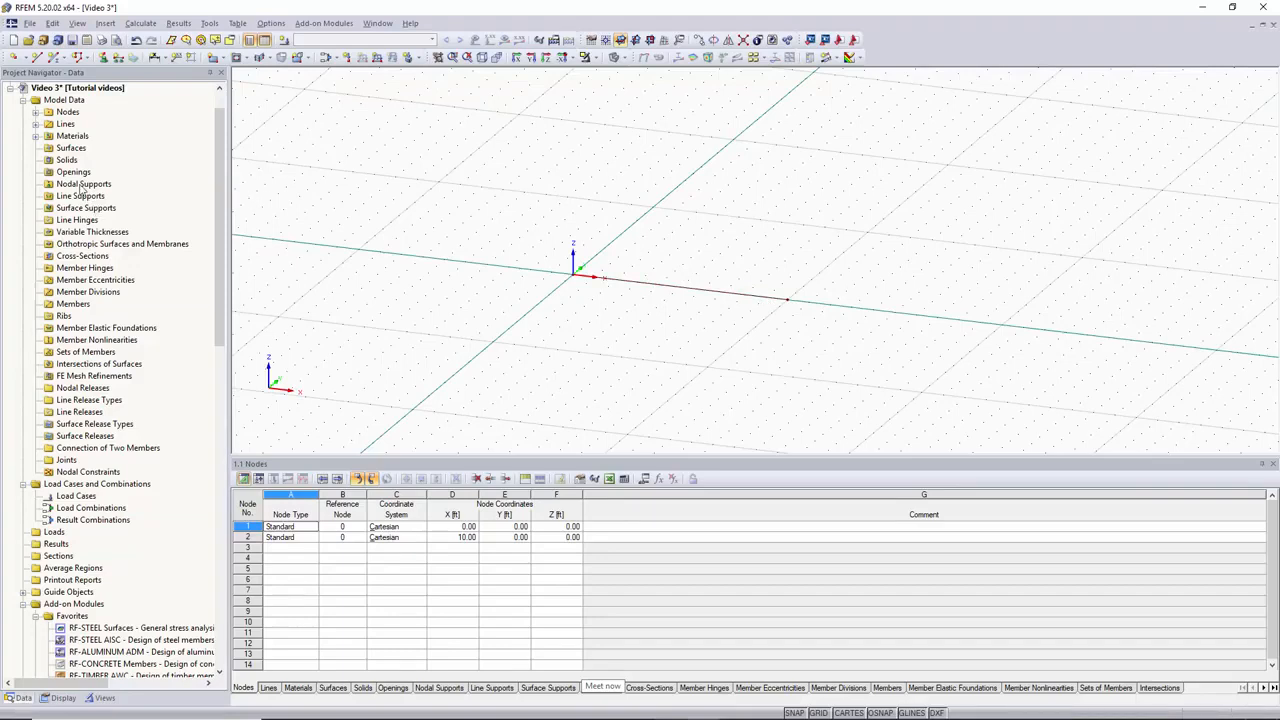
left_click(36, 136)
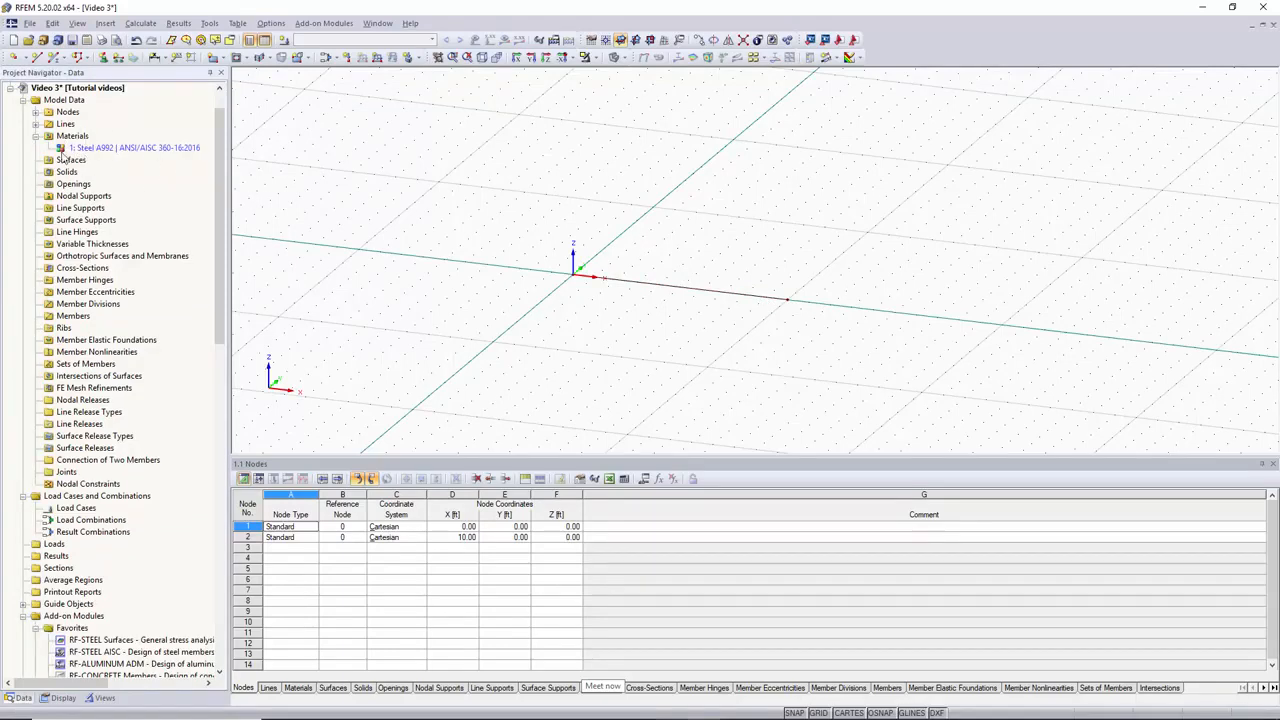
left_click(113, 148)
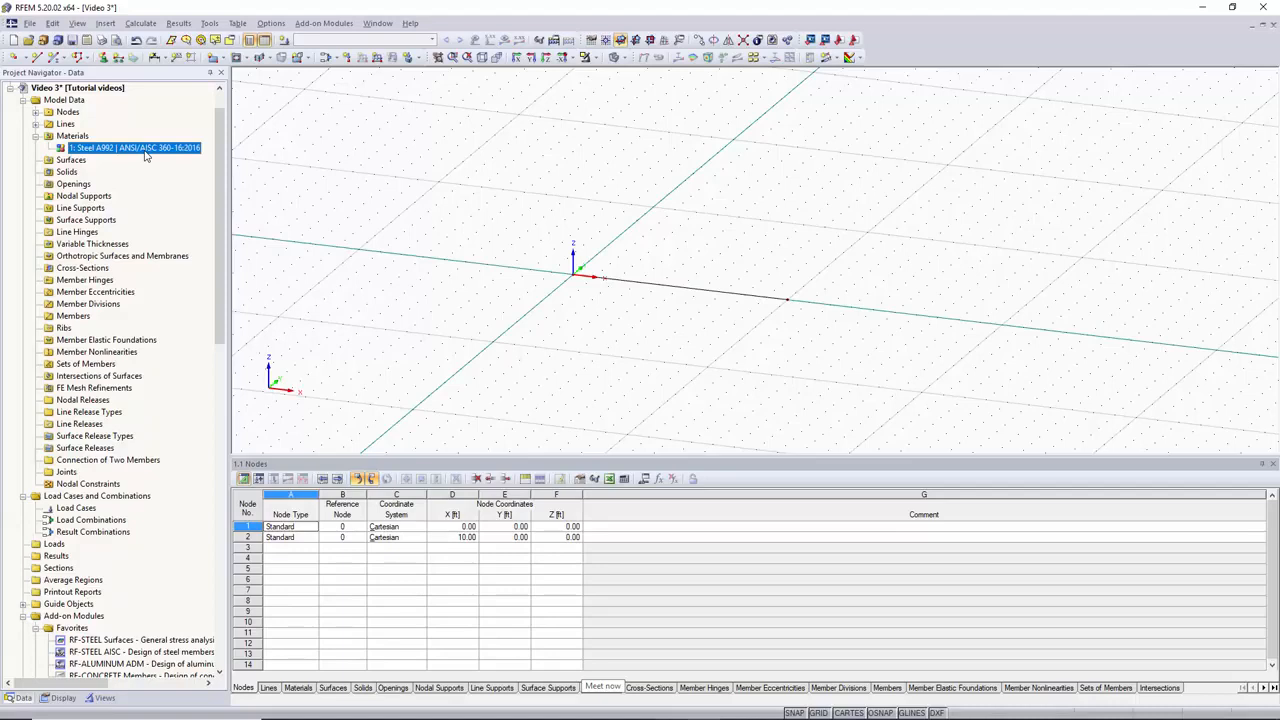
key("Up")
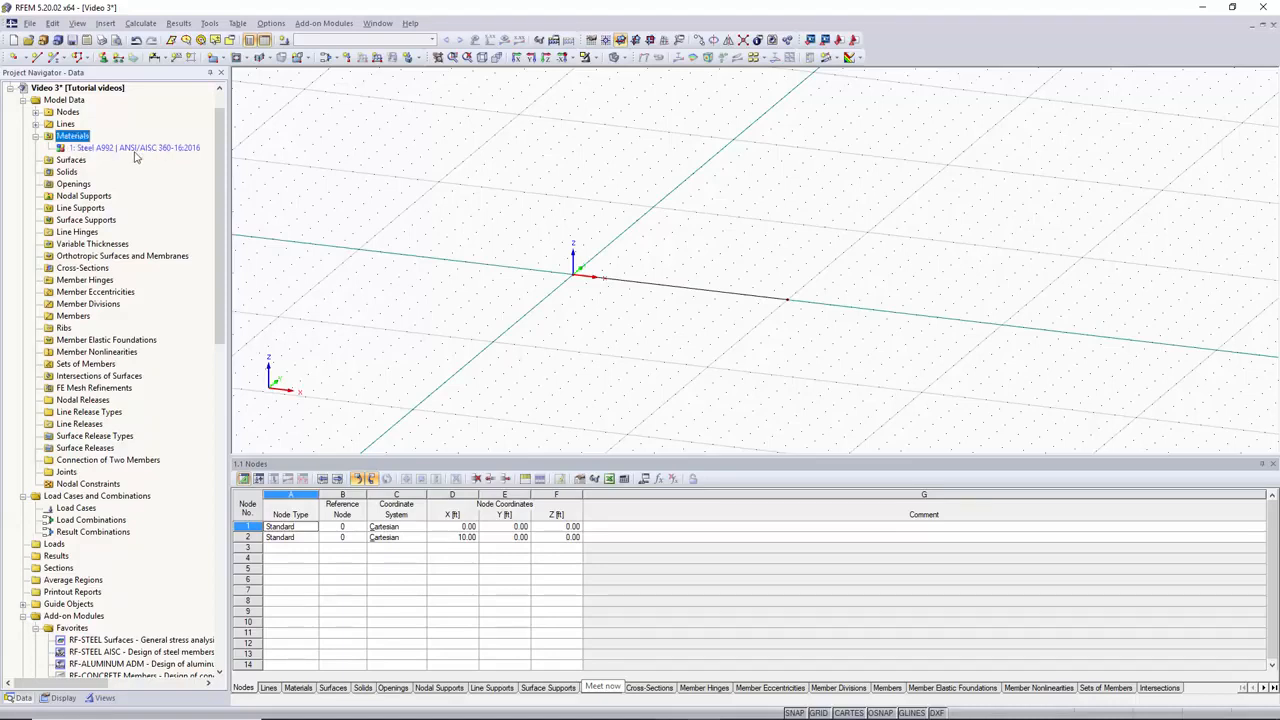
left_click(37, 137)
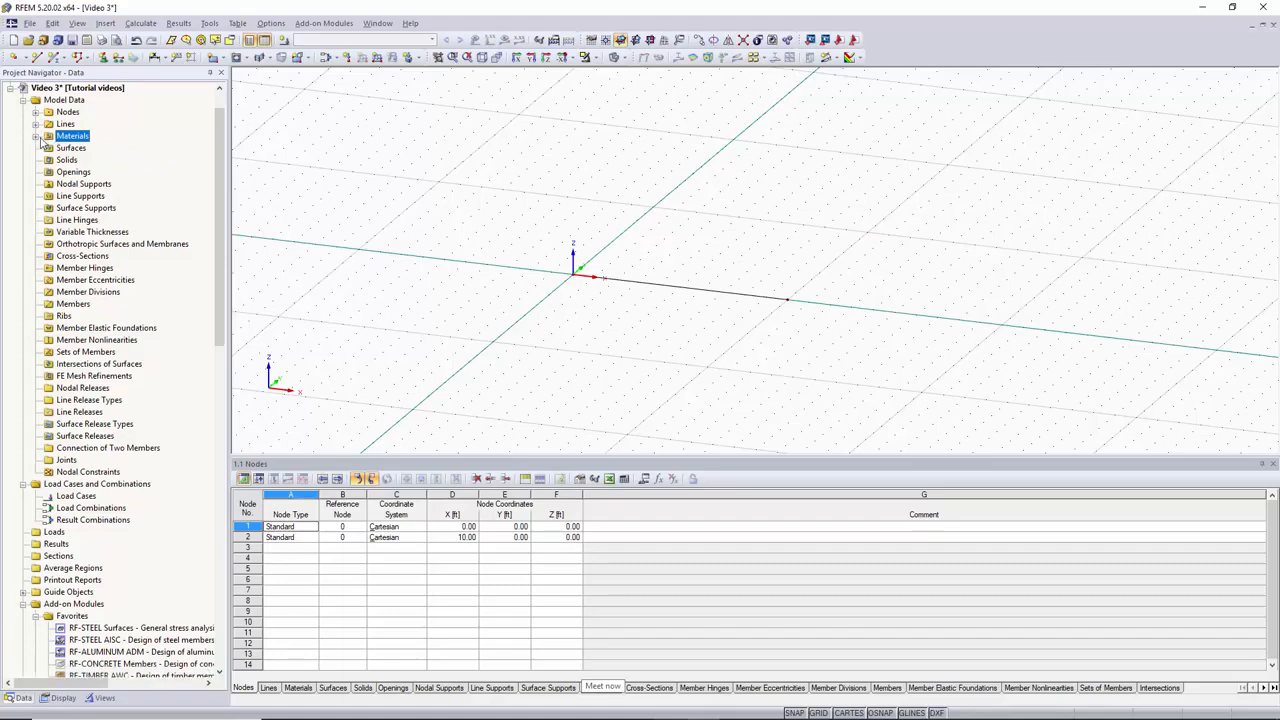
Start a new cross-section and open the library of rolled I-sections for it
left_click(105, 23)
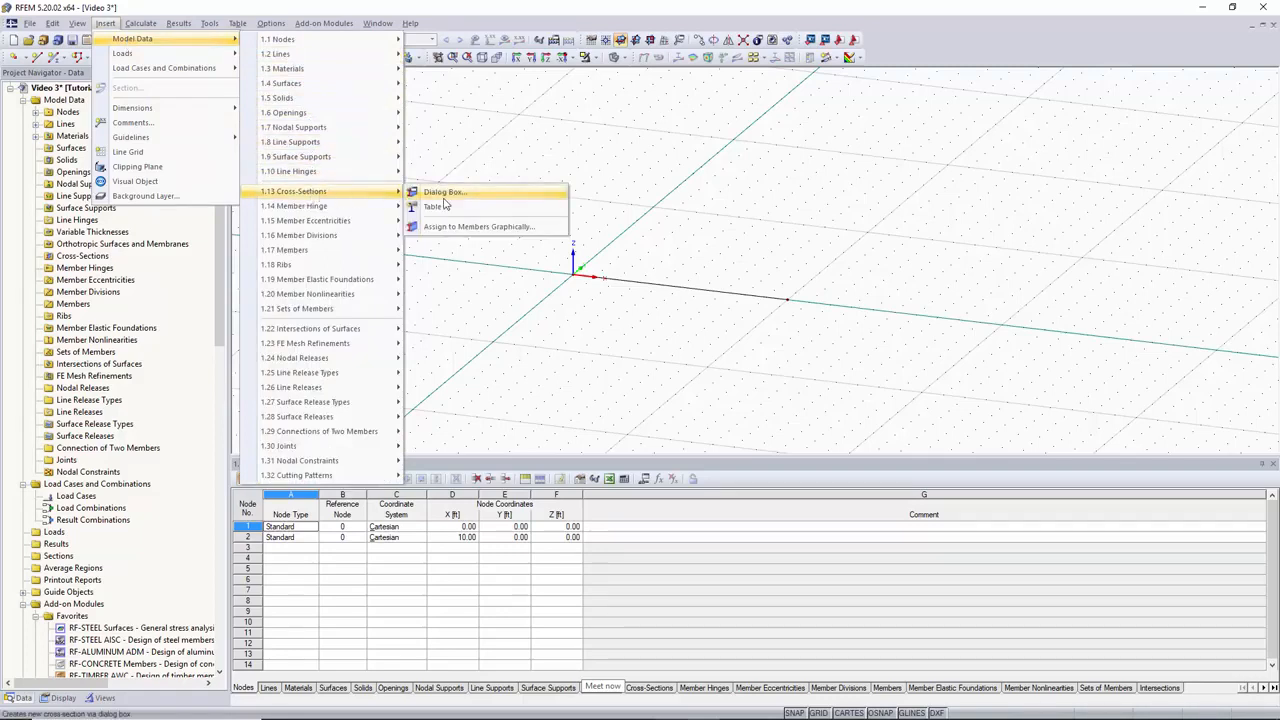
left_click(86, 207)
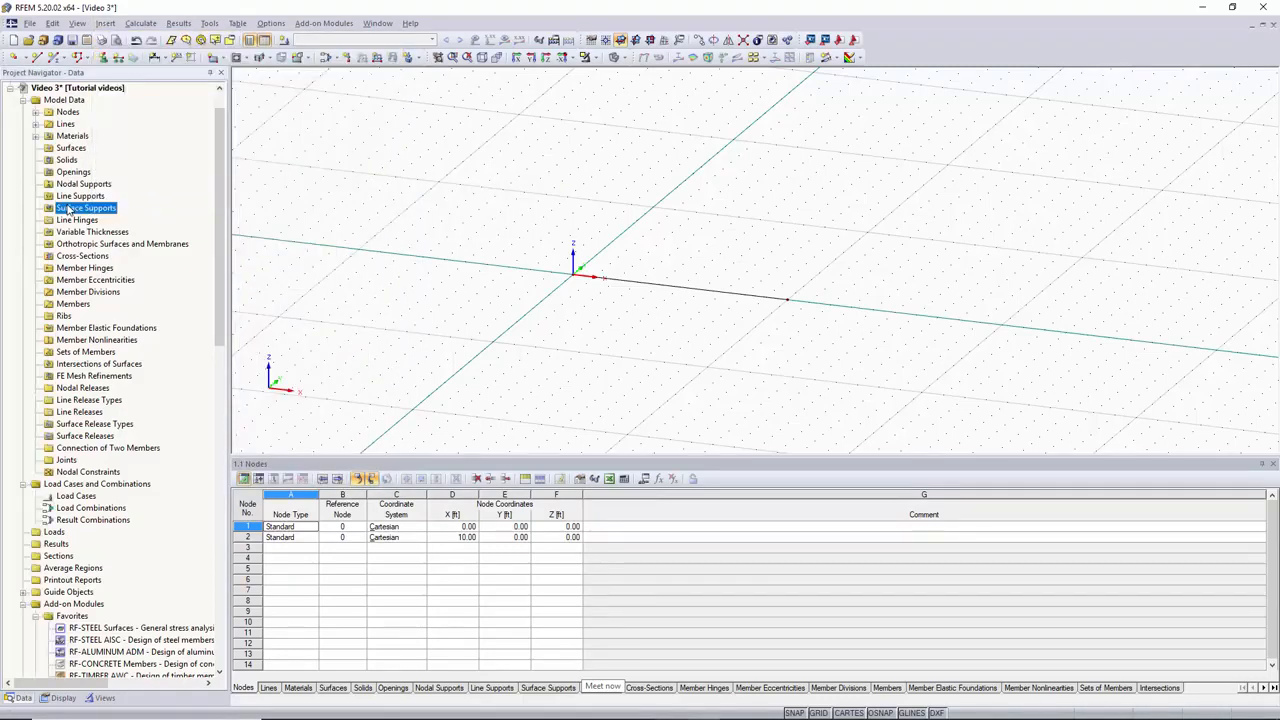
right_click(82, 256)
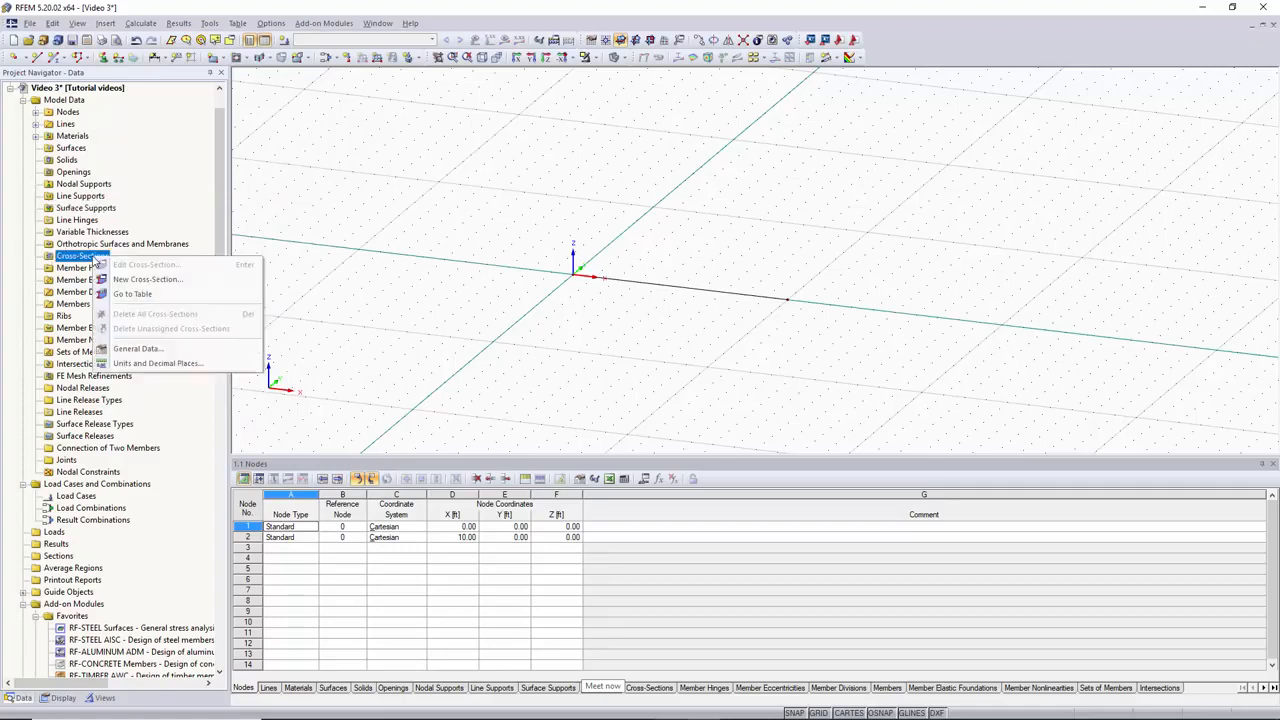
left_click(151, 280)
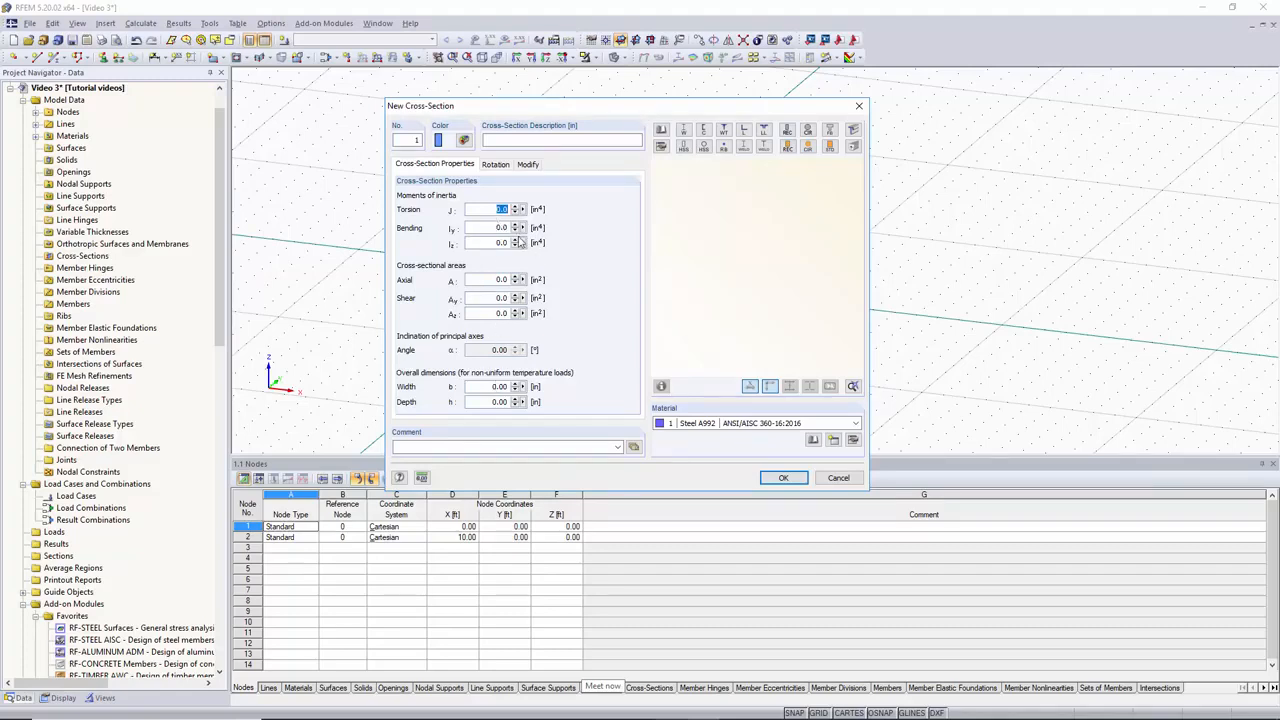
left_click(661, 132)
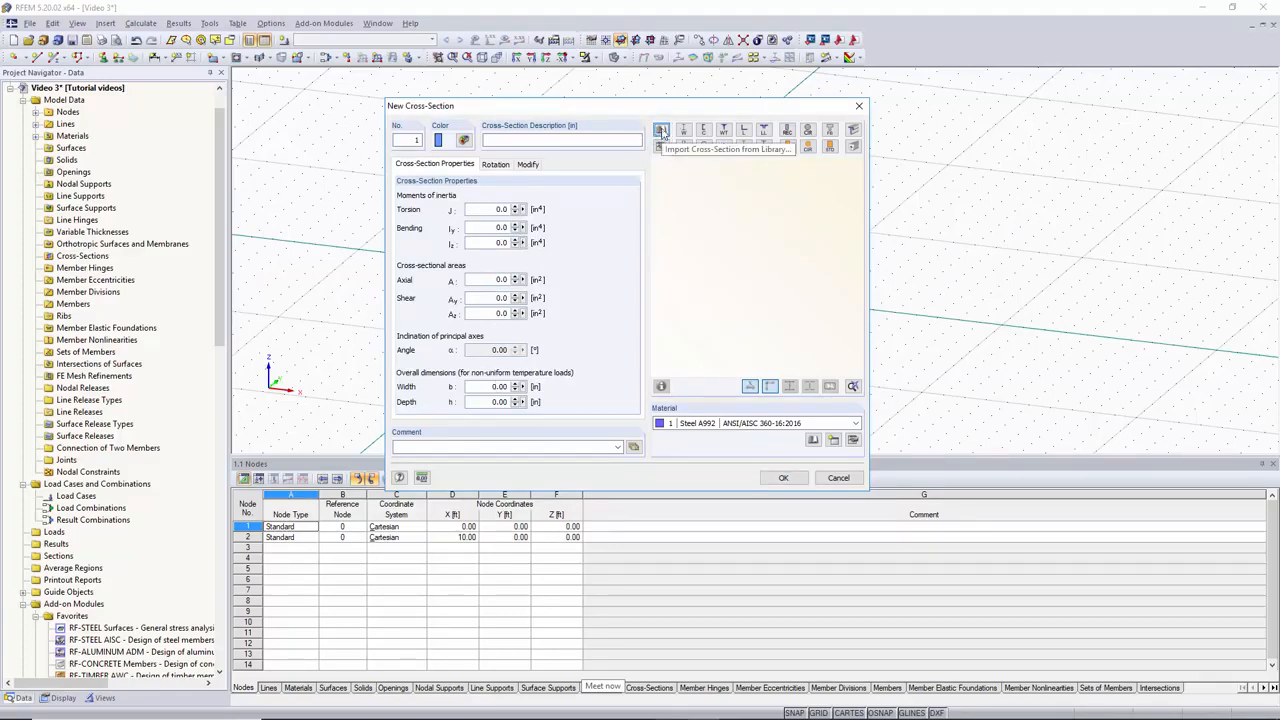
left_click(663, 131)
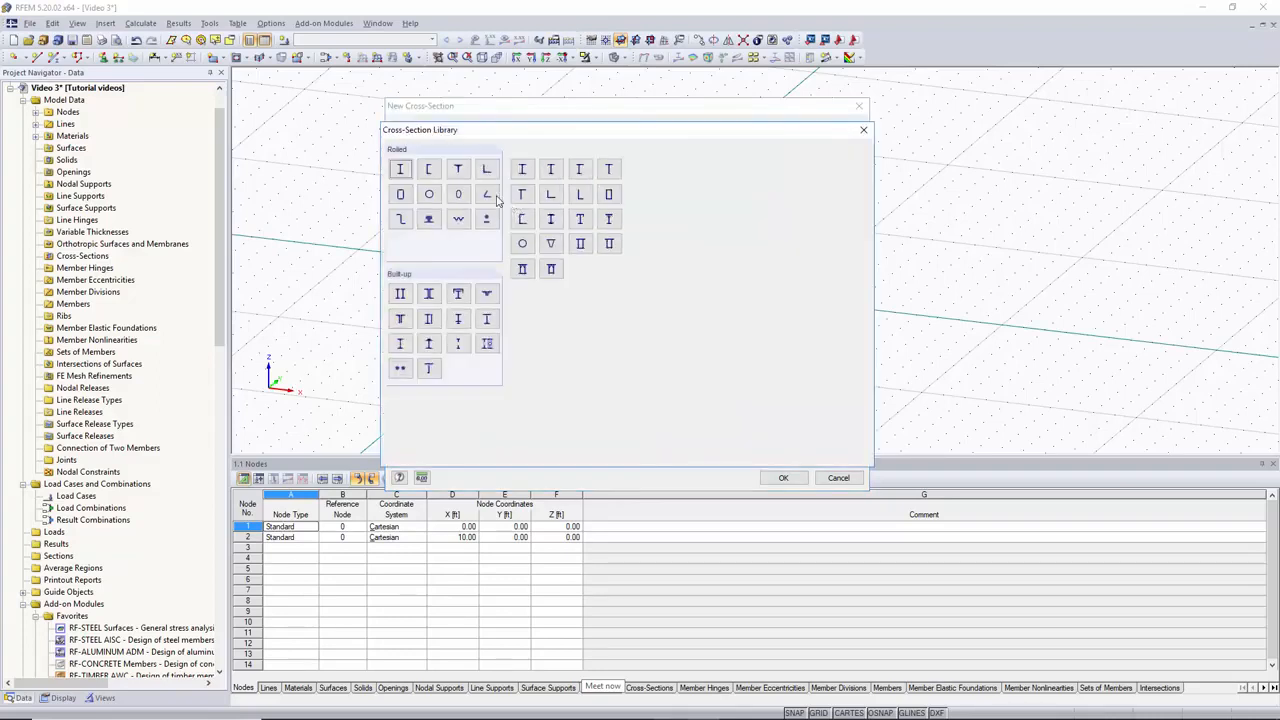
left_click(401, 169)
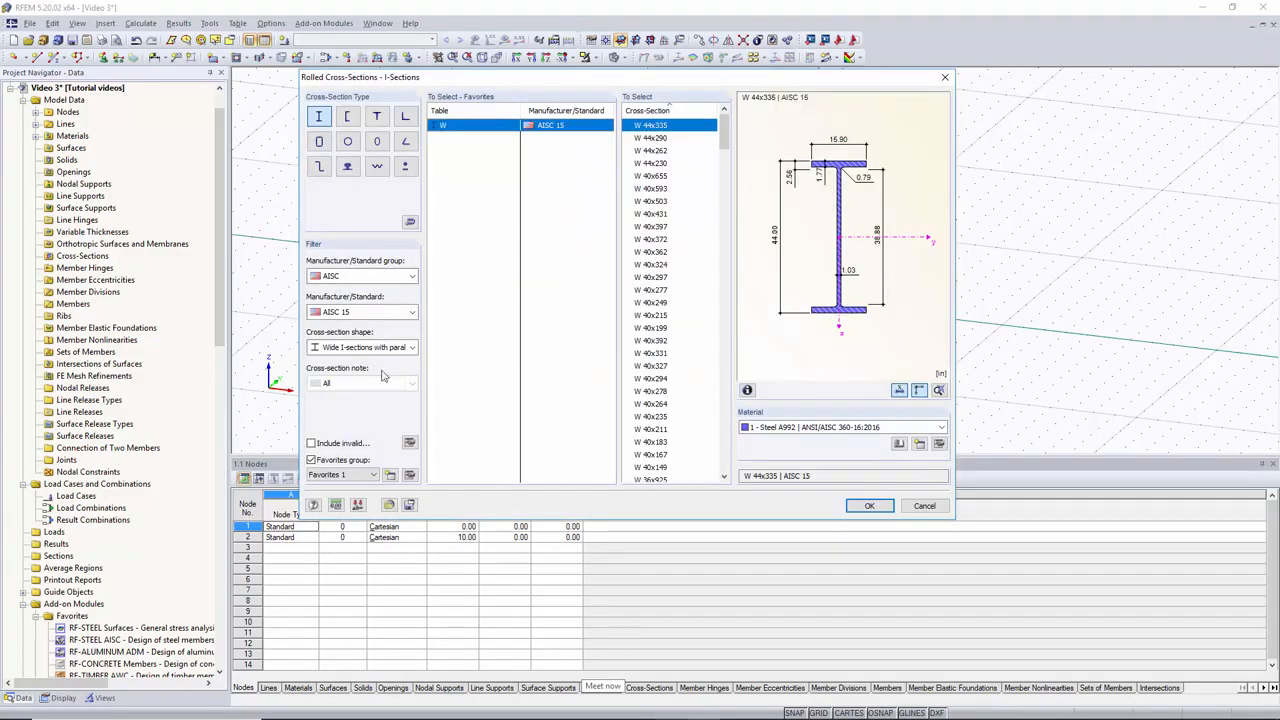
Define the cross-section as W 30x326 from AISC 15 in Steel A992, and check it against the material in the model data
left_click(362, 318)
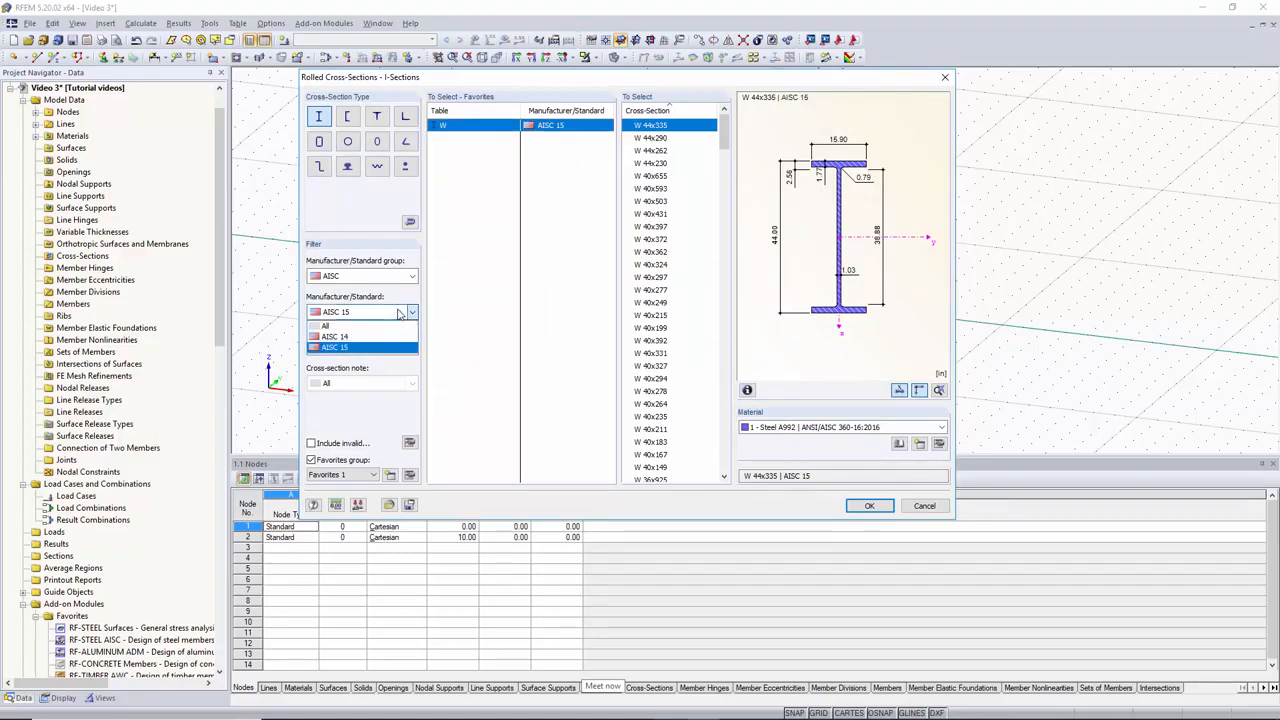
left_click(350, 328)
scroll(655, 250, "down", 19)
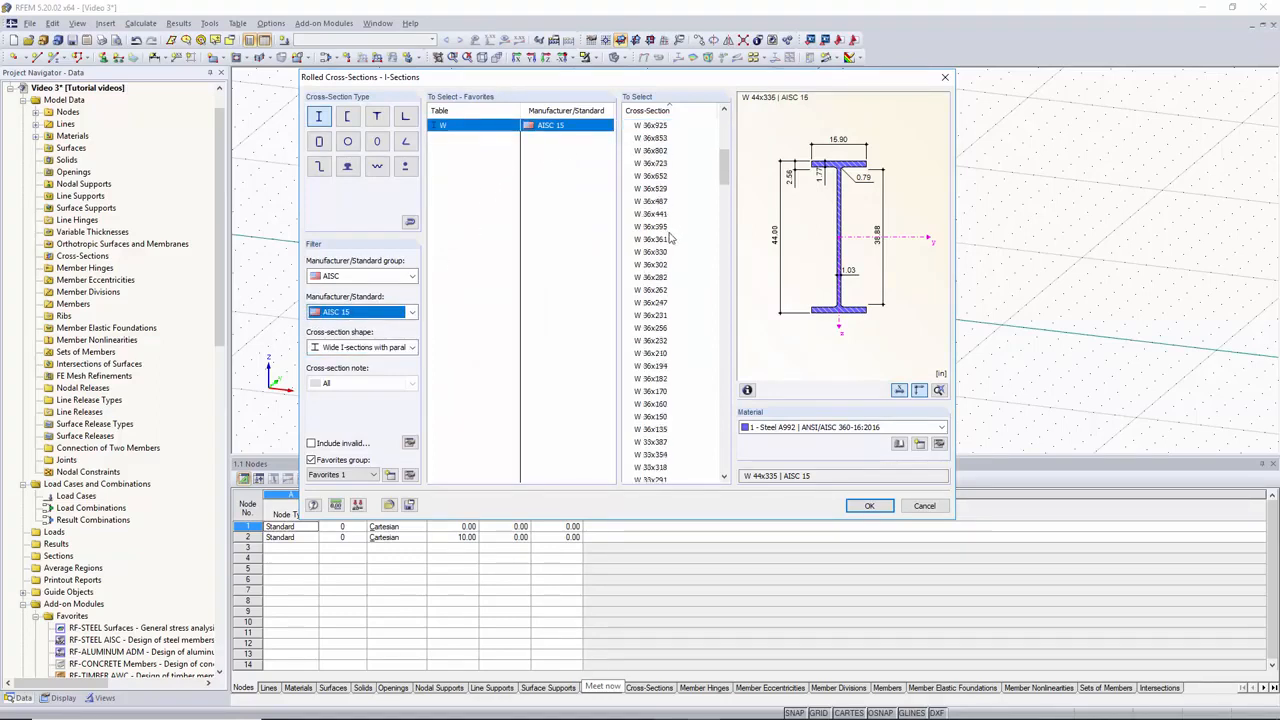
left_click(658, 278)
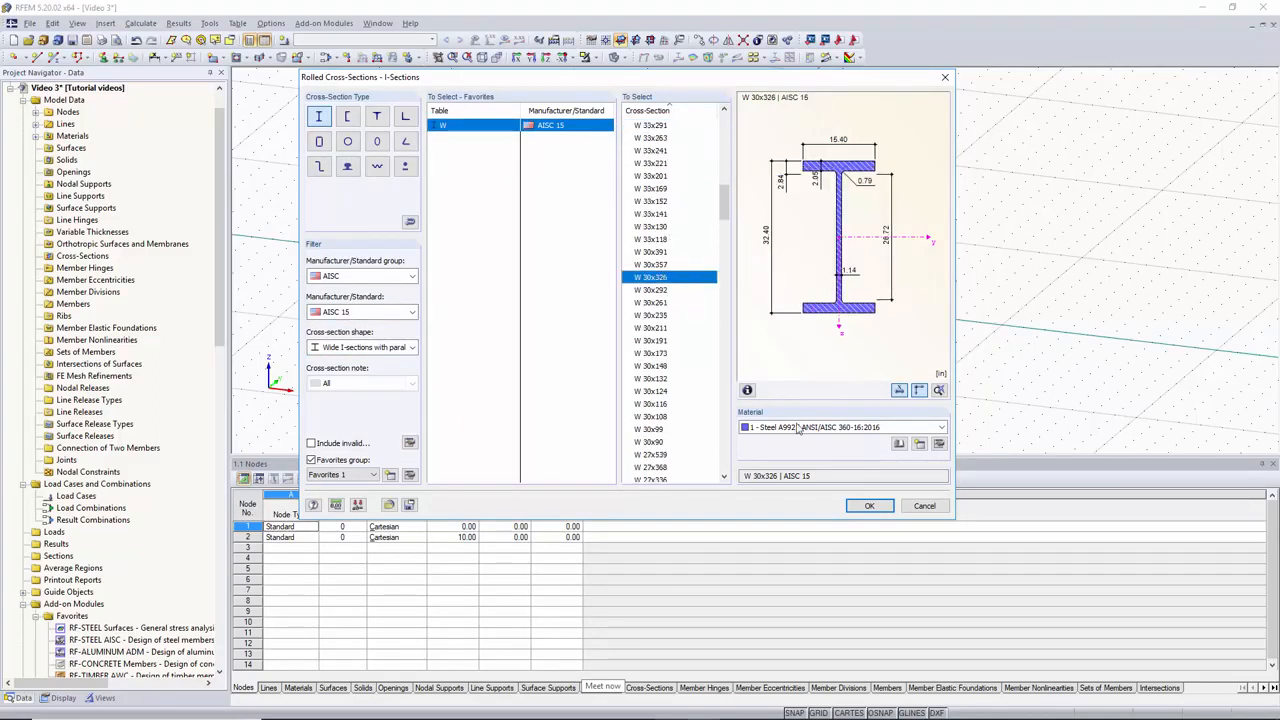
left_click(869, 507)
key("Return")
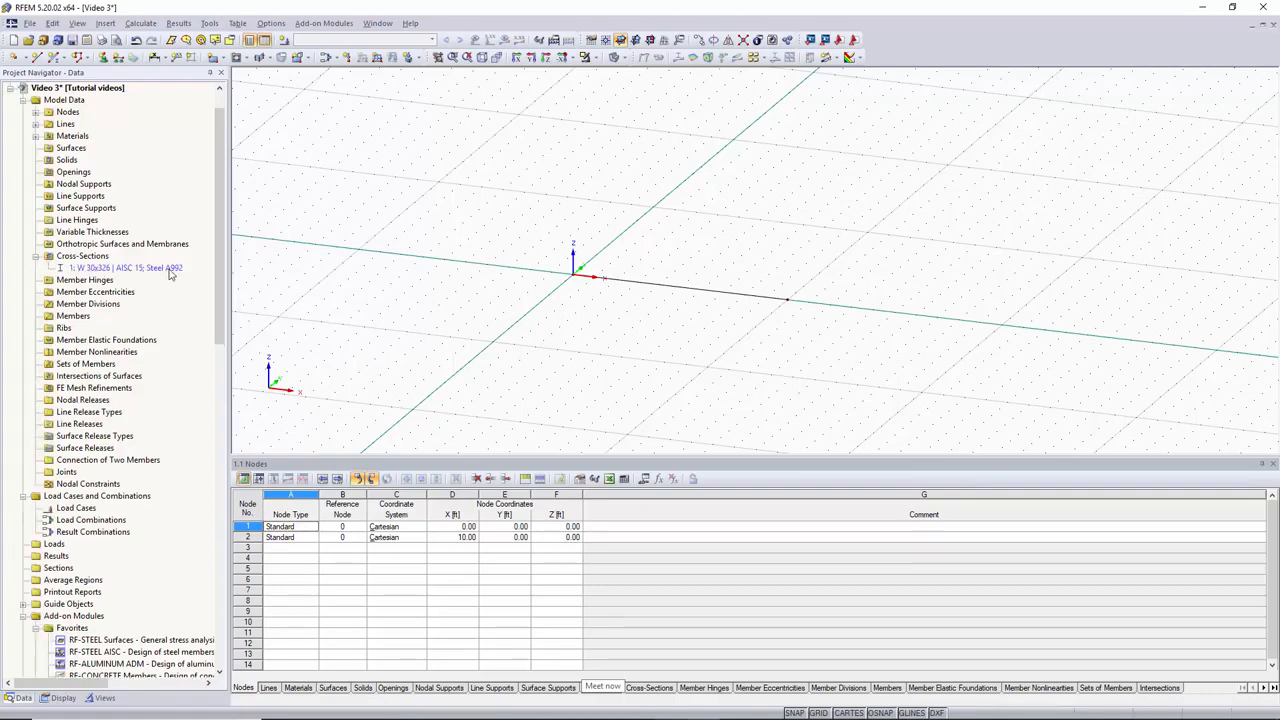
left_click(37, 136)
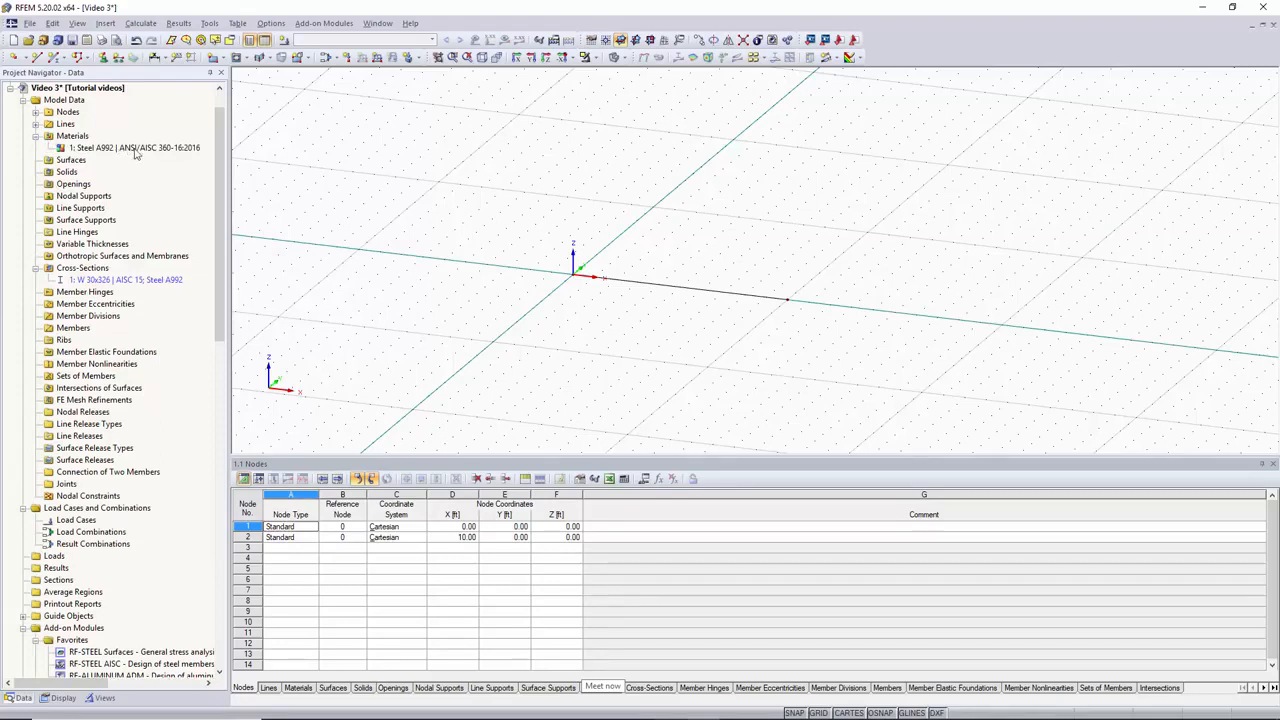
left_click(147, 280)
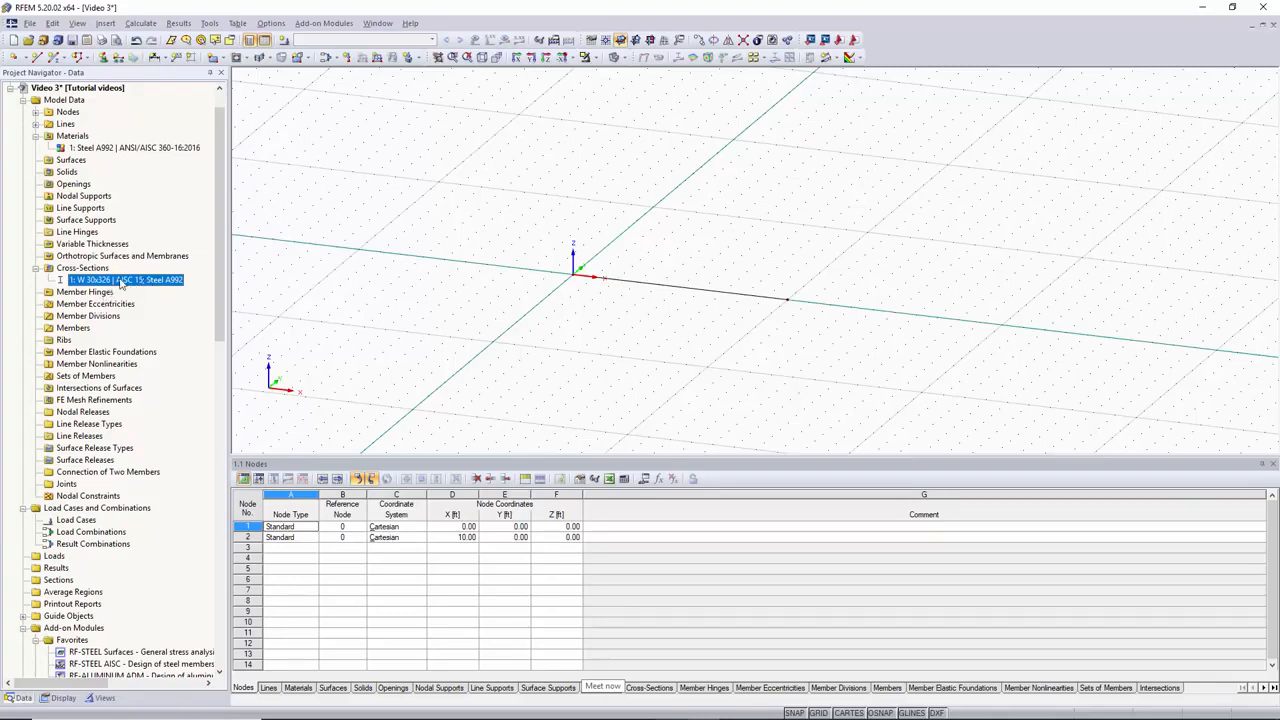
Start a new member and assign it to line 1 by picking the line in the model
left_click(74, 329)
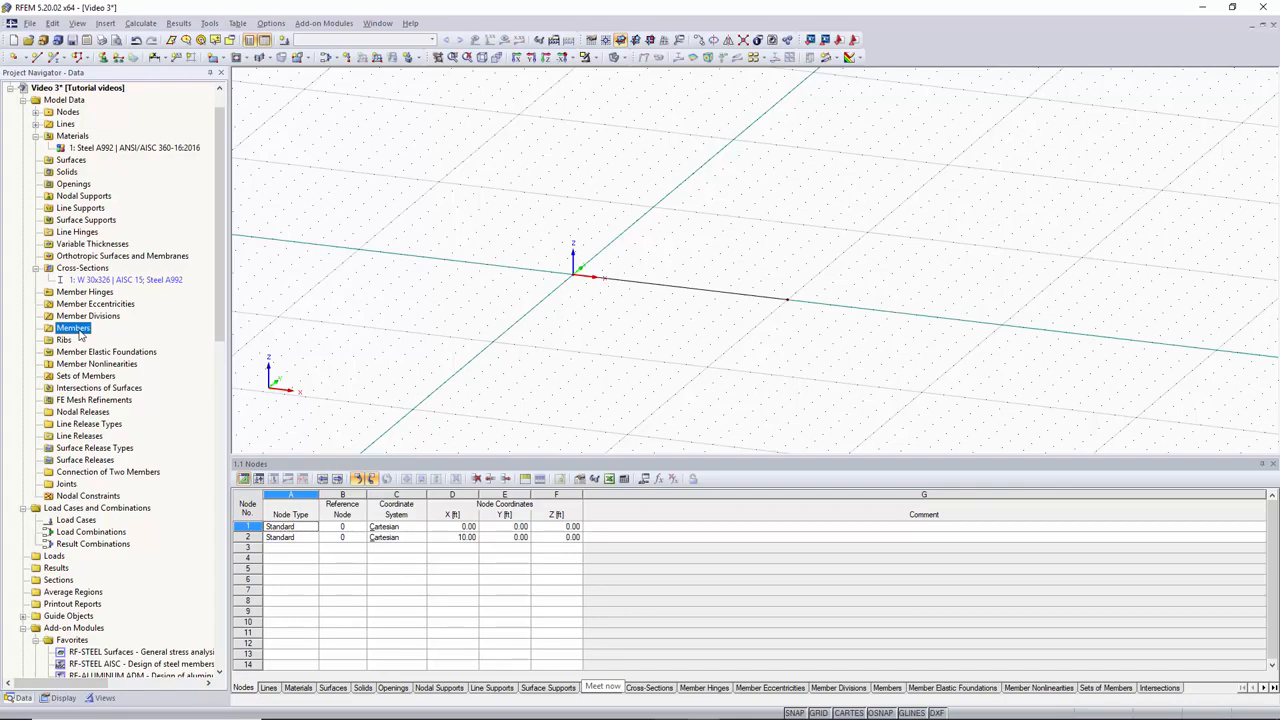
right_click(80, 335)
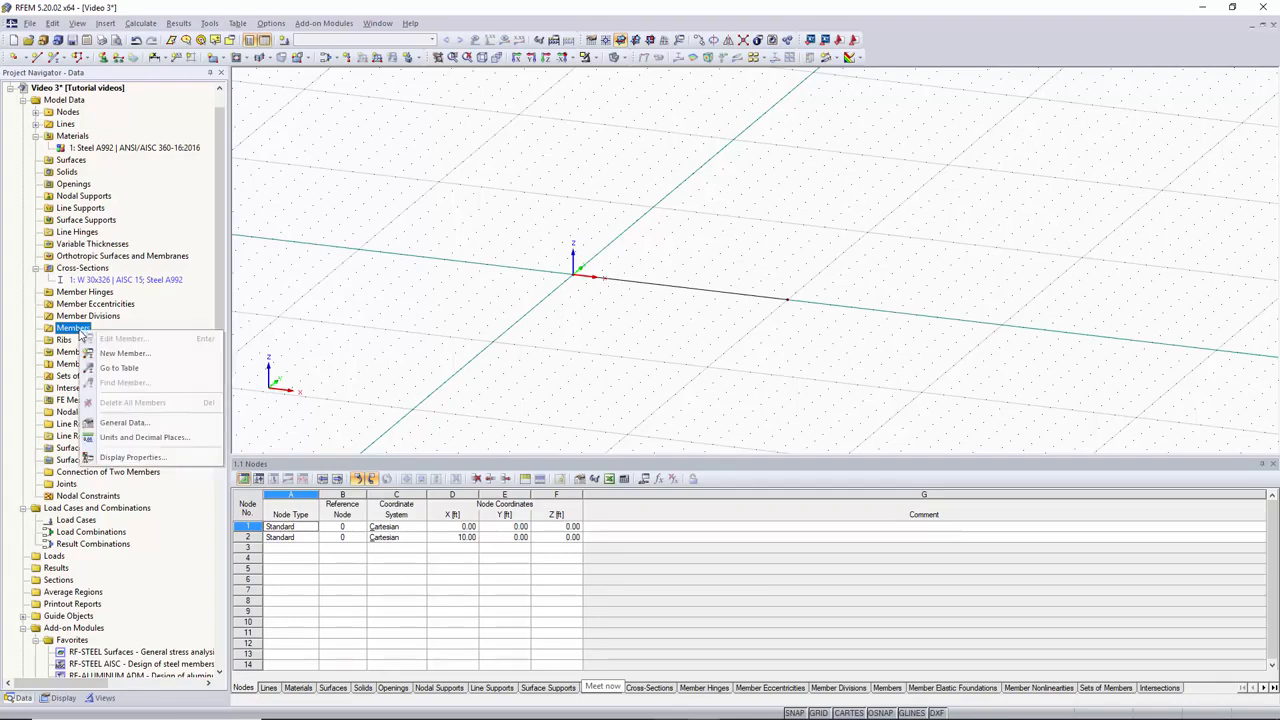
left_click(124, 353)
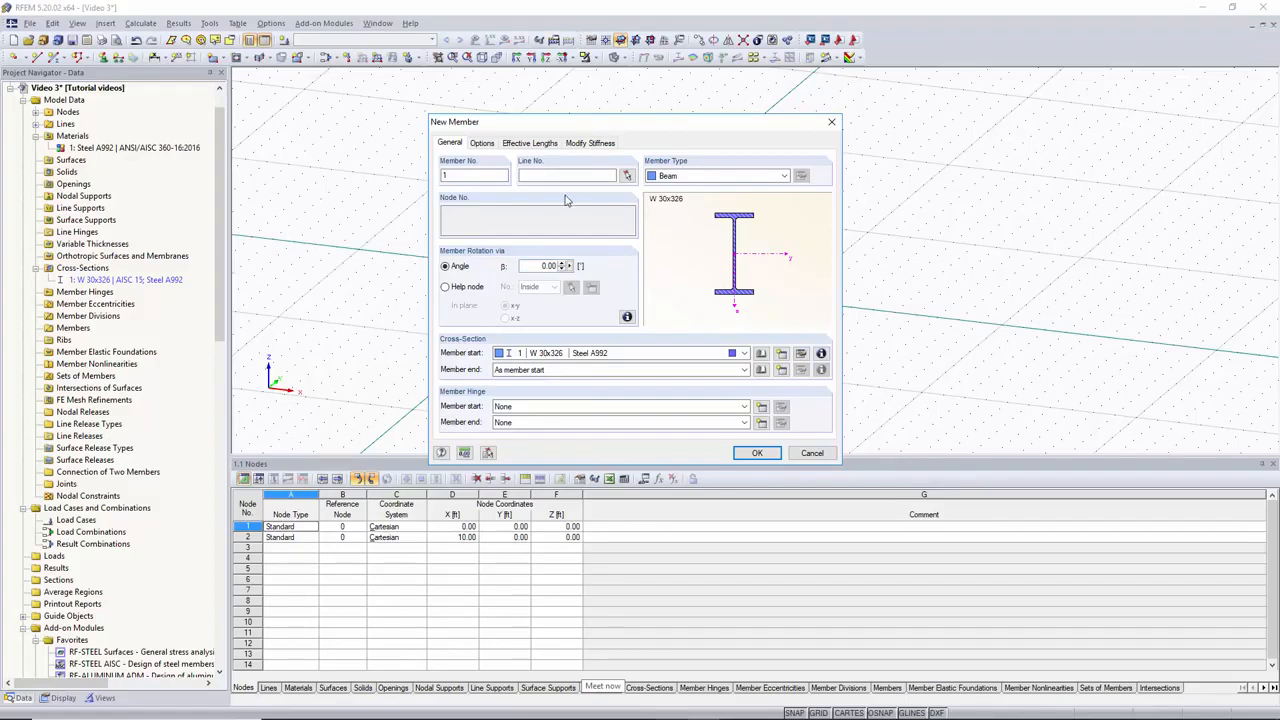
left_click(596, 179)
type("1")
left_click(627, 175)
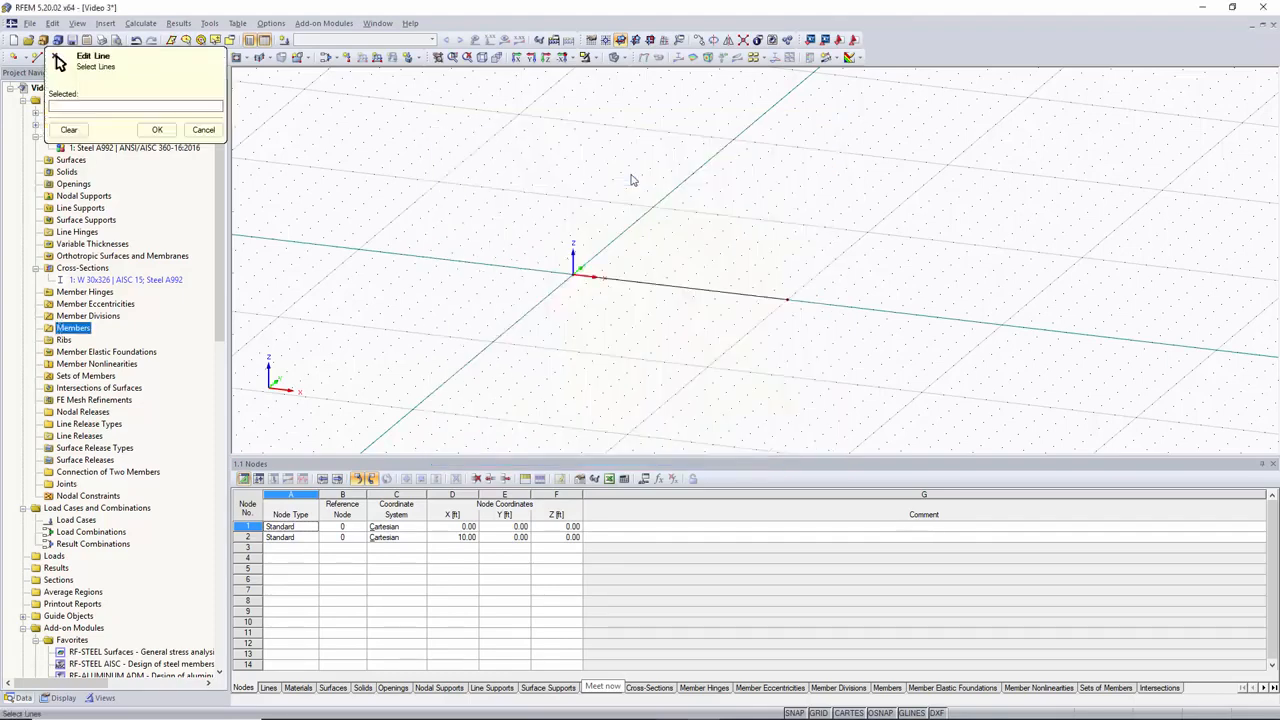
left_click(655, 285)
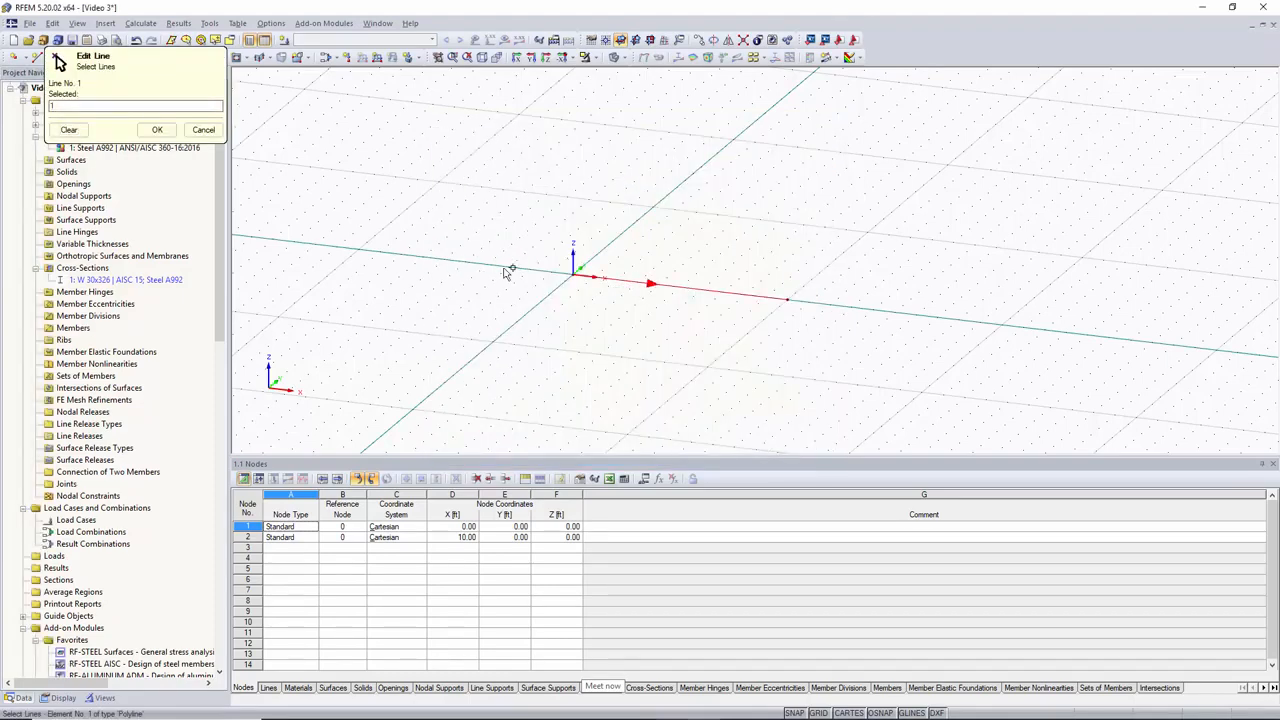
left_click(157, 129)
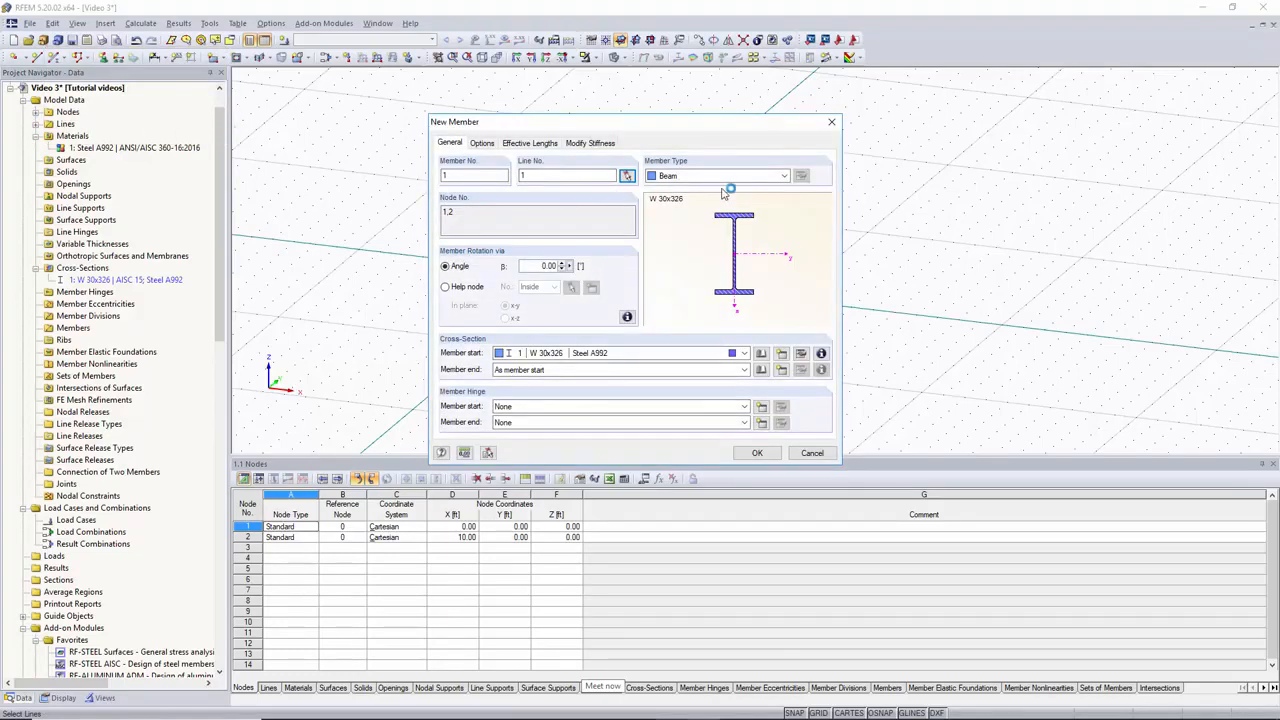
Create the member as type Beam with a 0° rotation angle and the W 30x326 cross-section
left_click(785, 176)
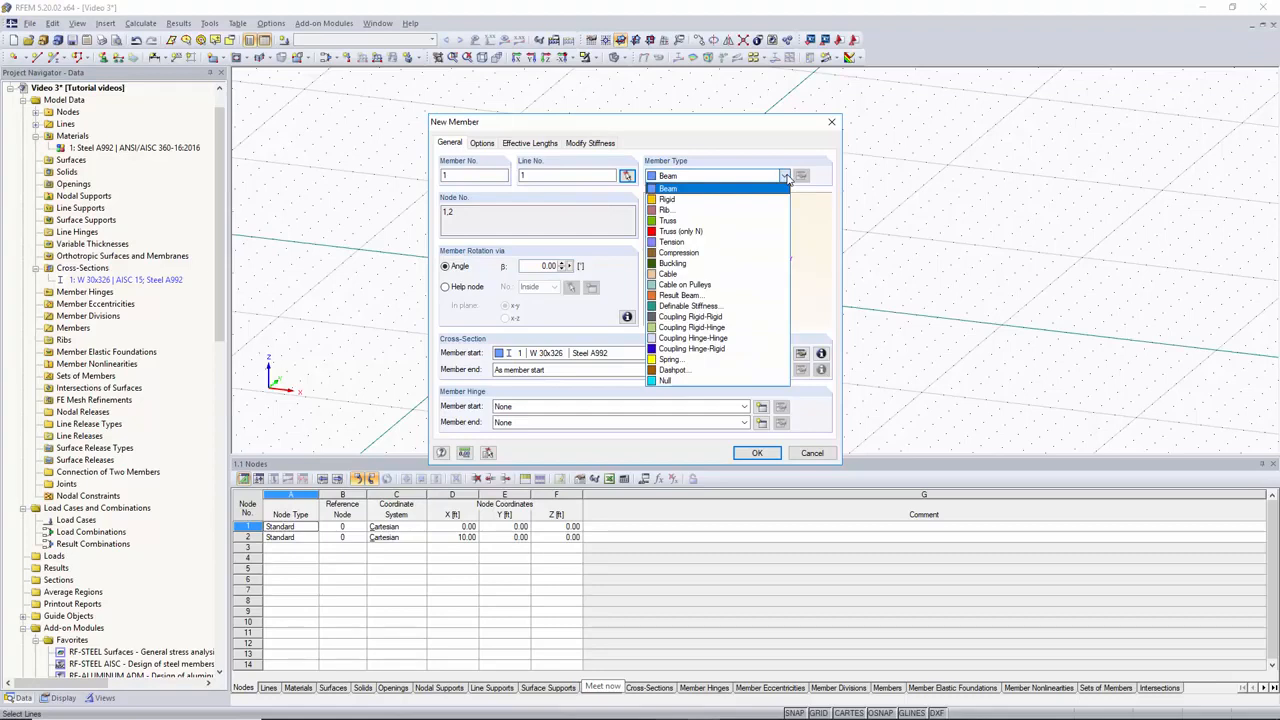
left_click(786, 177)
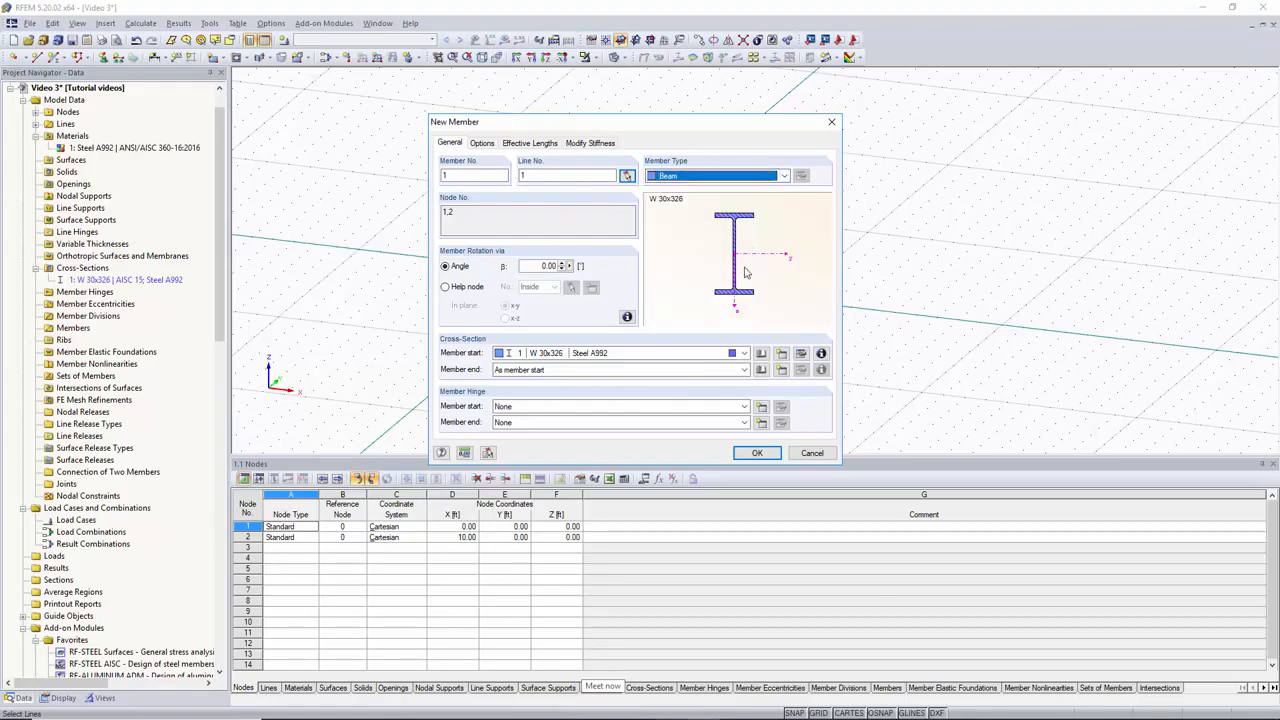
left_click(580, 267)
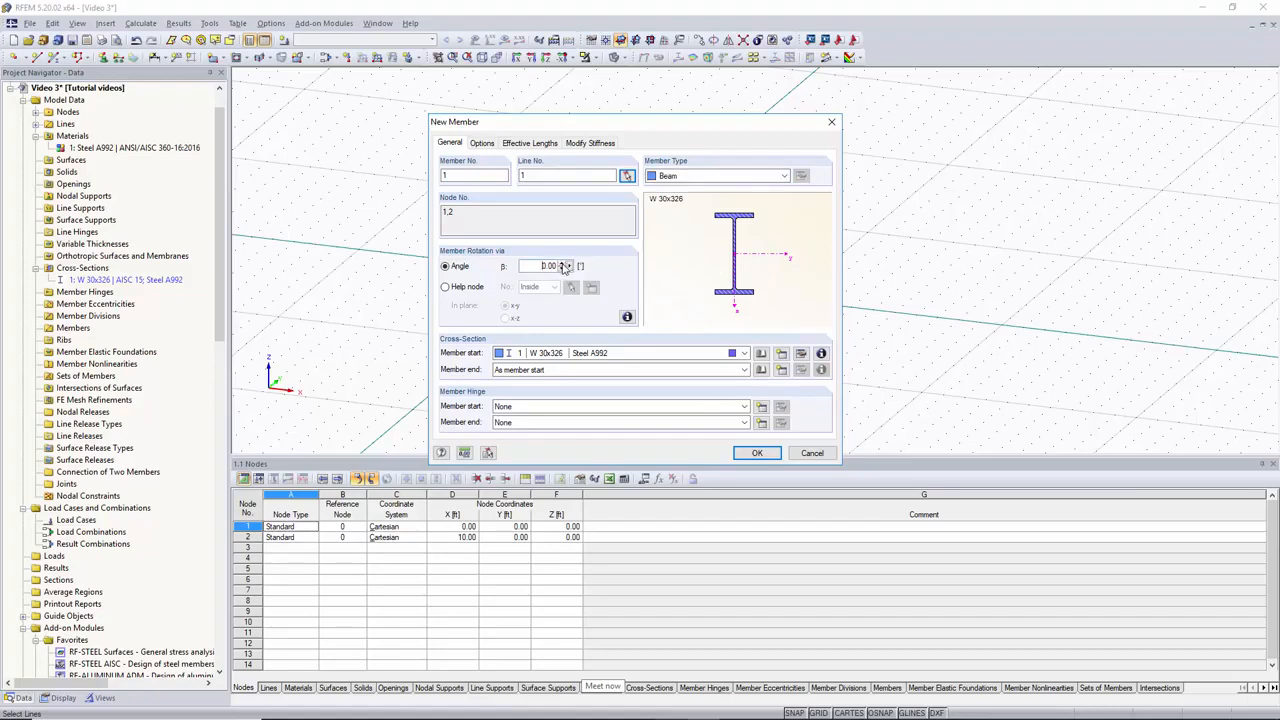
left_click(563, 264)
left_click(563, 270)
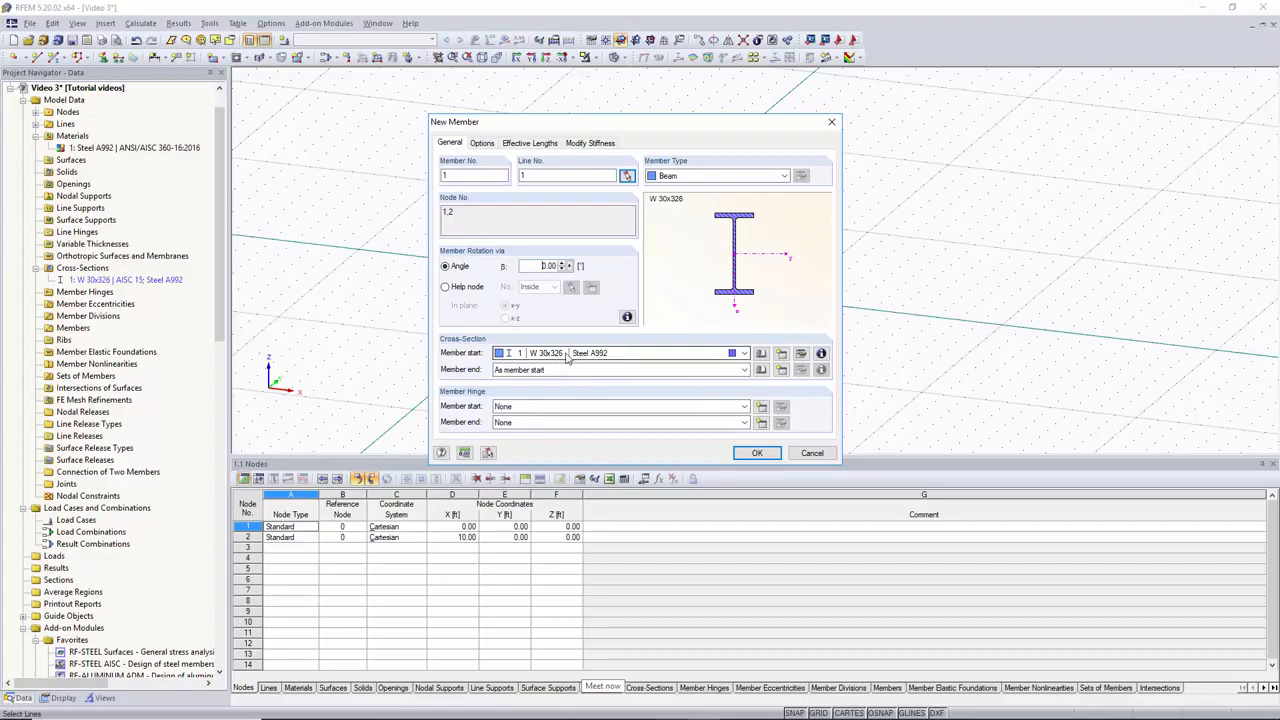
left_click(755, 453)
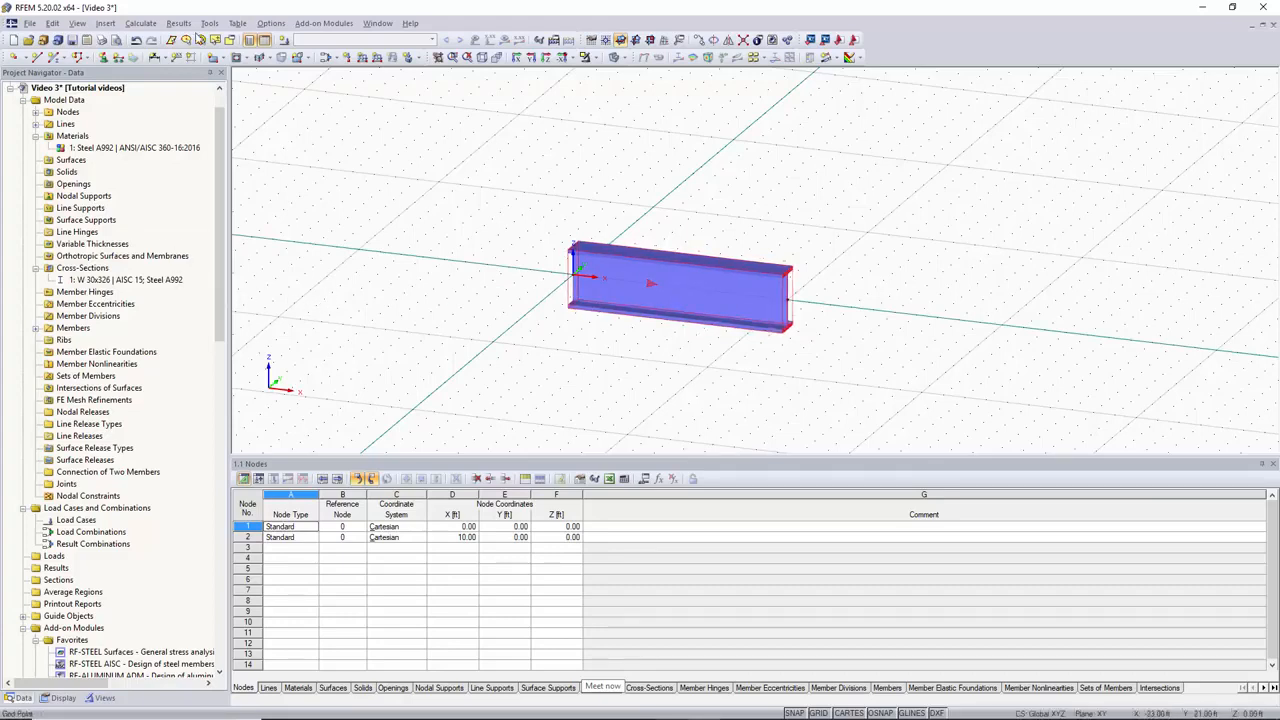
left_click(111, 24)
mouse_move(105, 23)
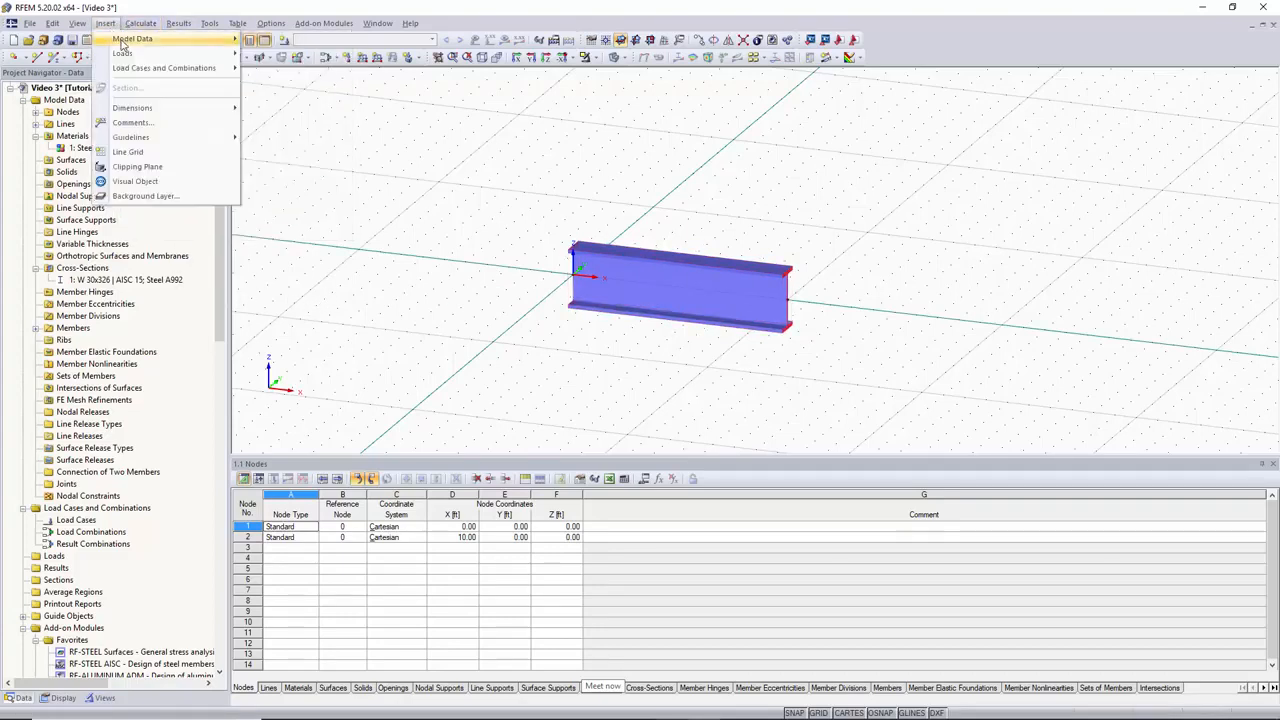
mouse_move(140, 38)
mouse_move(338, 148)
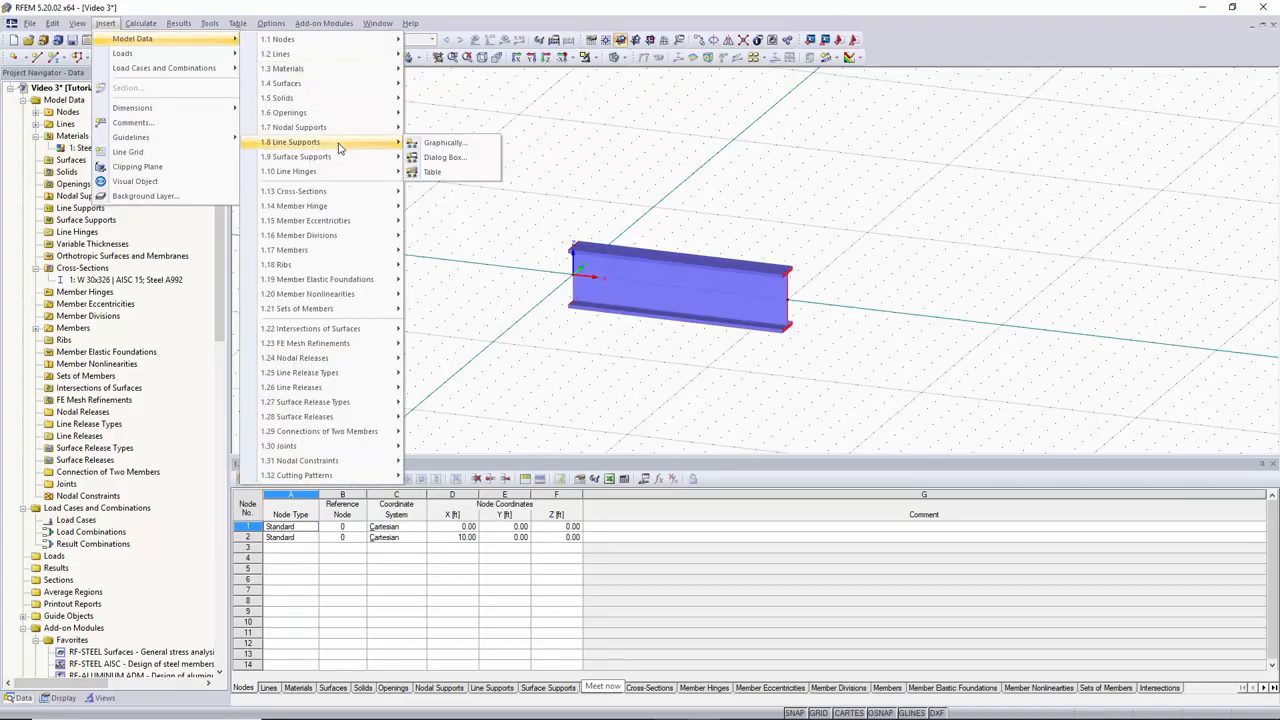
mouse_move(349, 127)
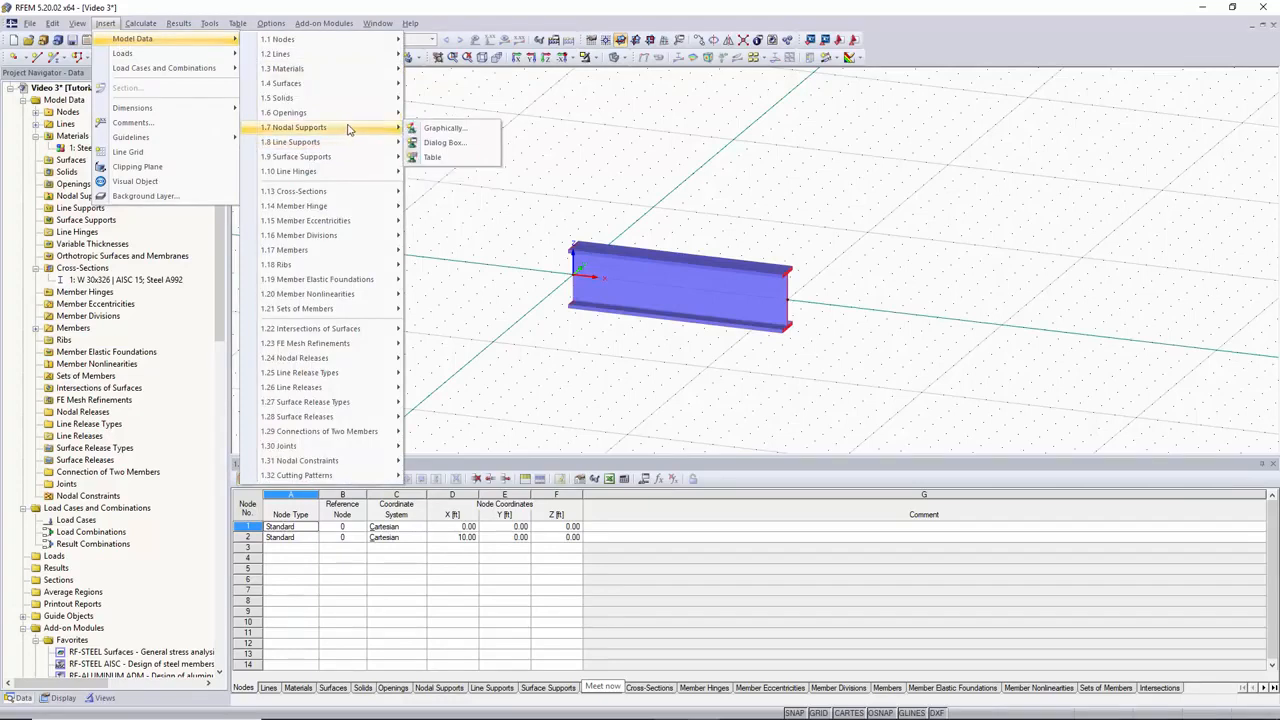
left_click(457, 224)
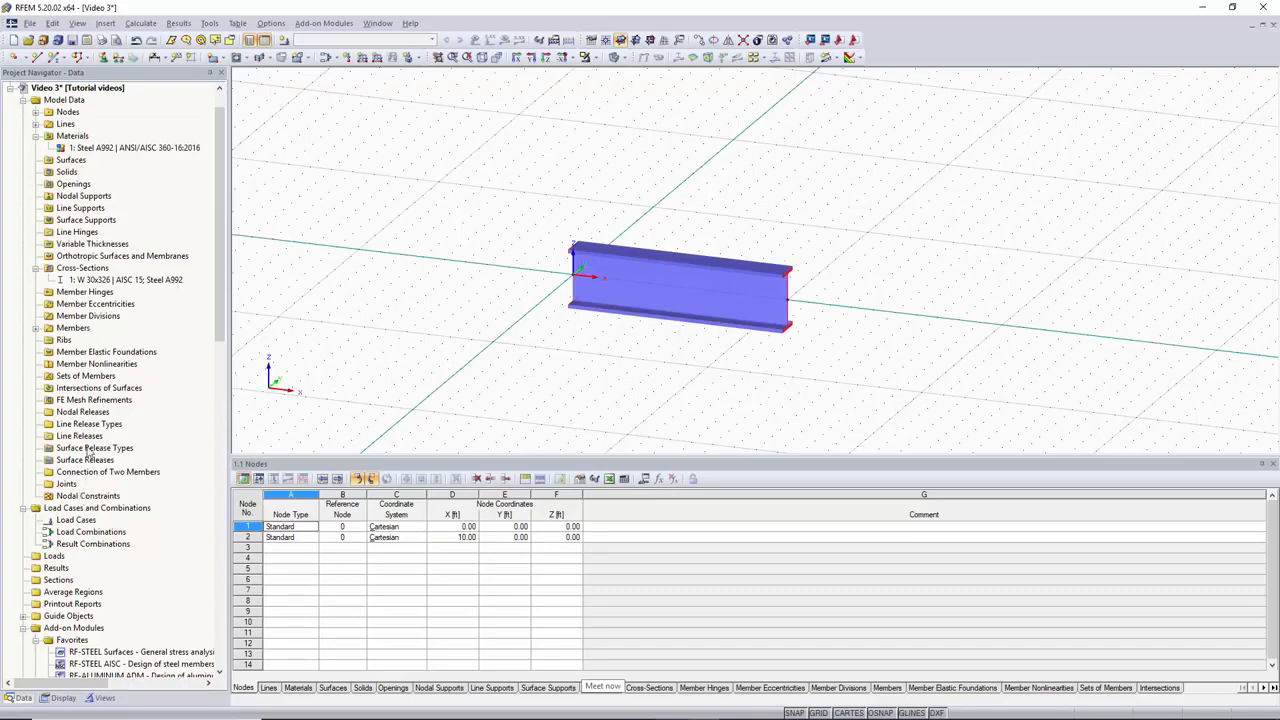
Create a new nodal support in global axes with X, Y and Z displacements fixed and the rotation about Z released
right_click(86, 198)
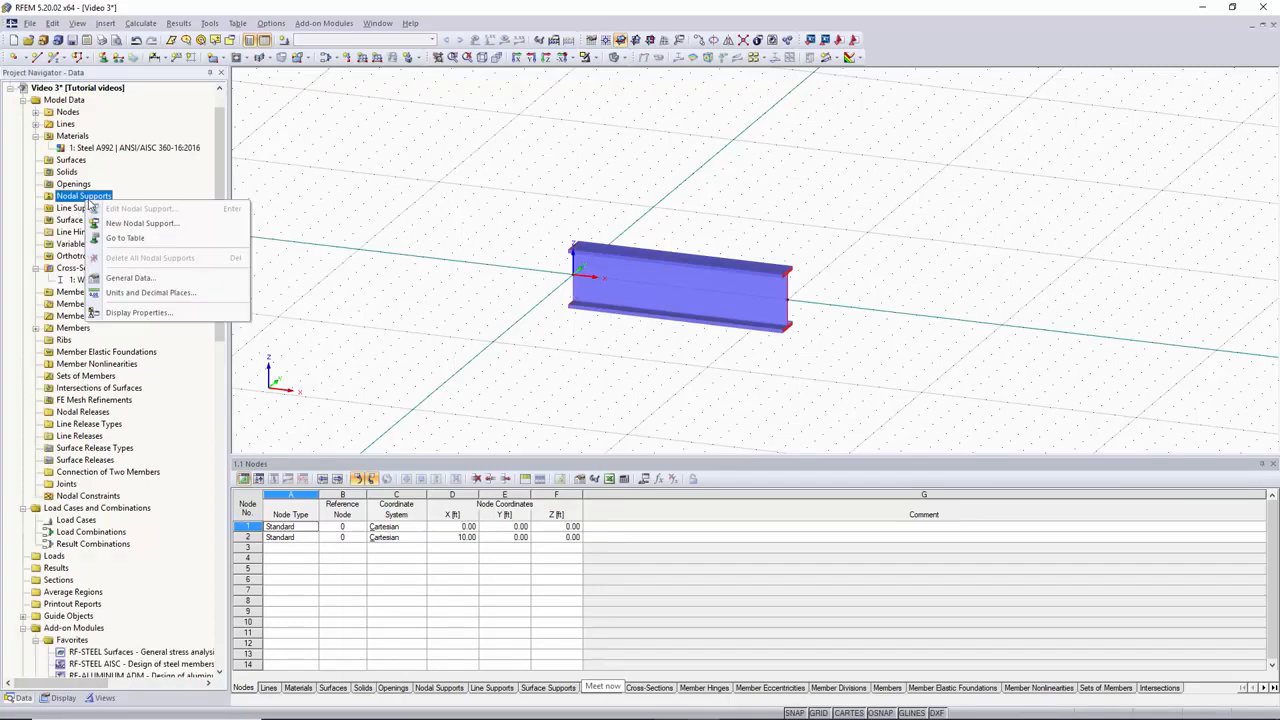
left_click(156, 229)
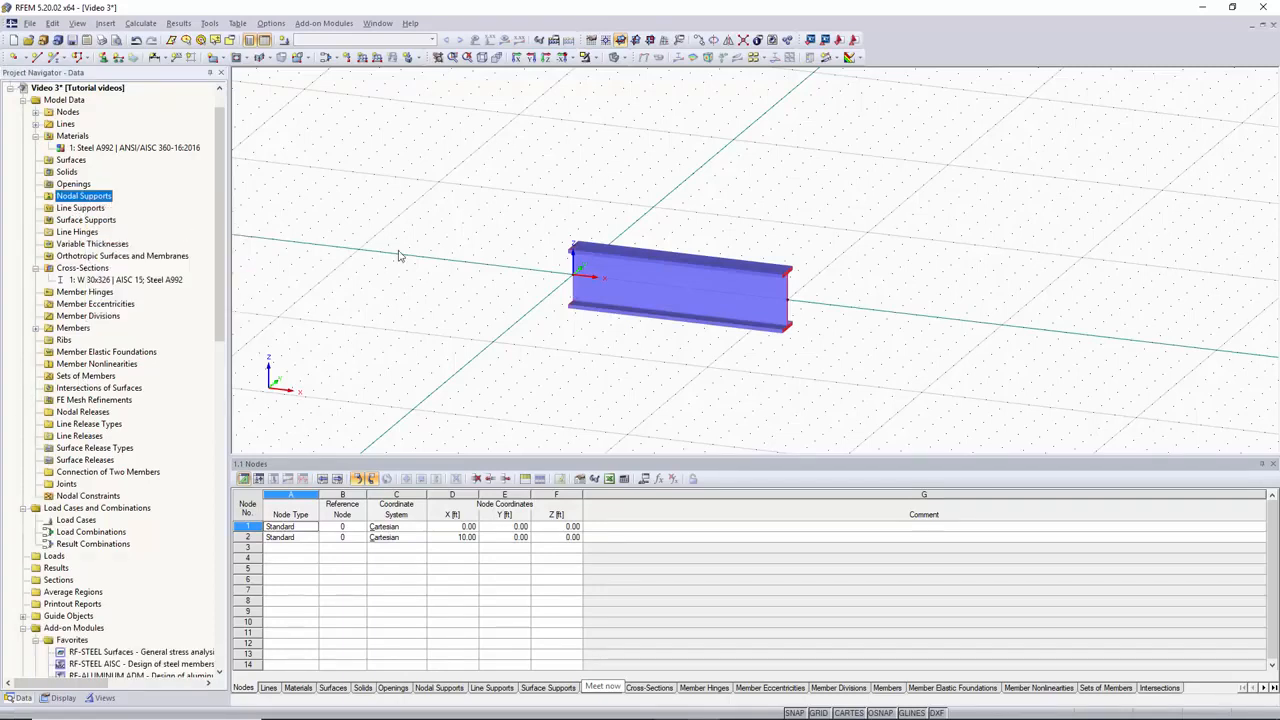
left_click_drag(566, 170, 693, 120)
left_click(581, 417)
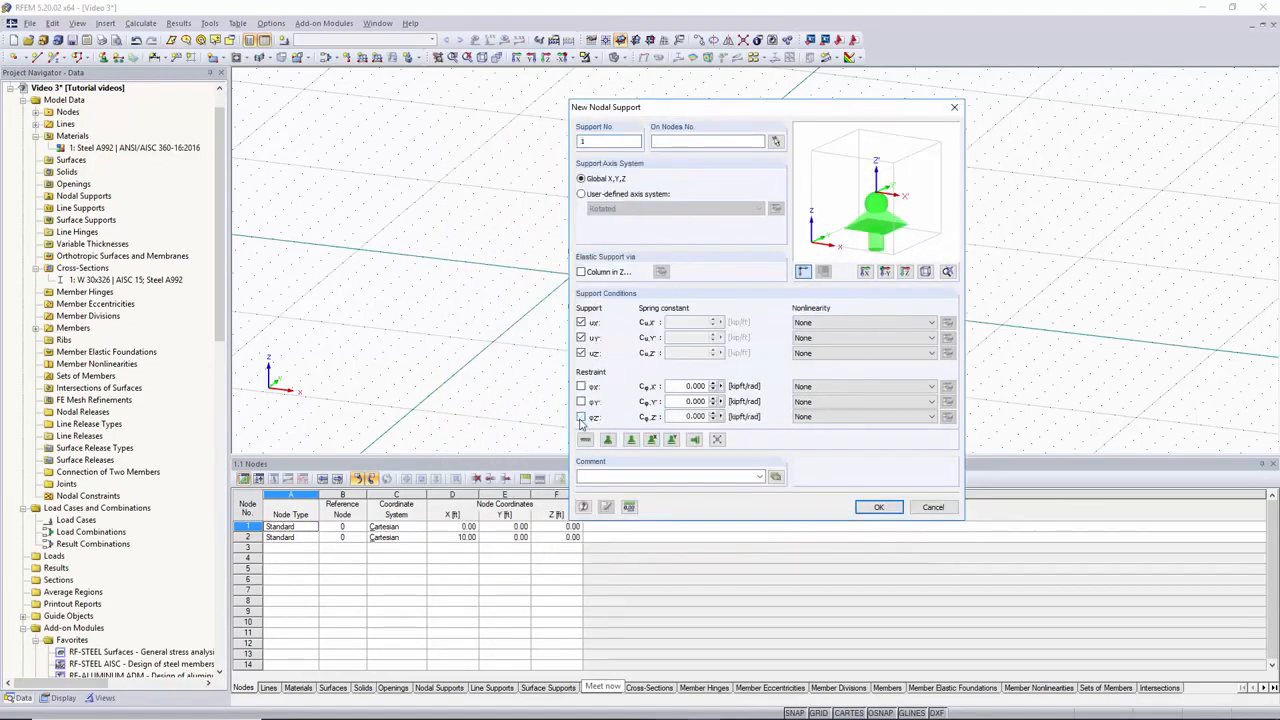
left_click(878, 507)
Edit nodal support 1 to assign it to node 1
right_click(93, 203)
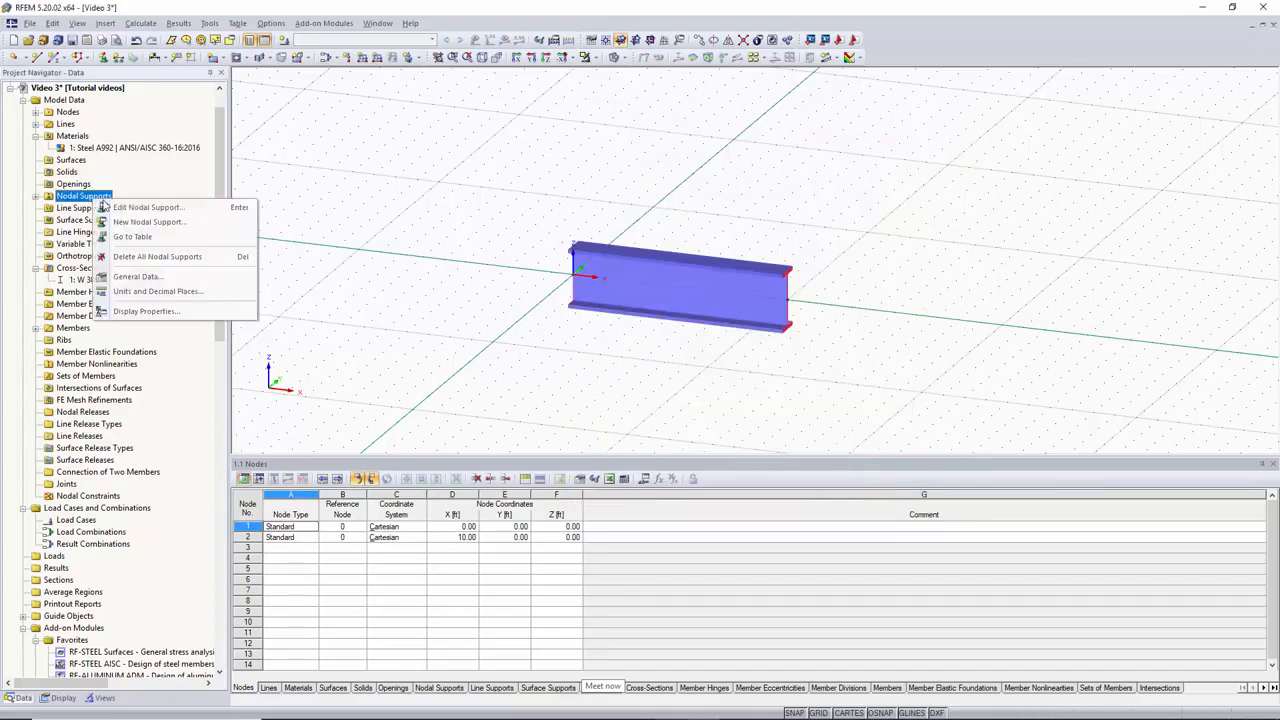
left_click(157, 210)
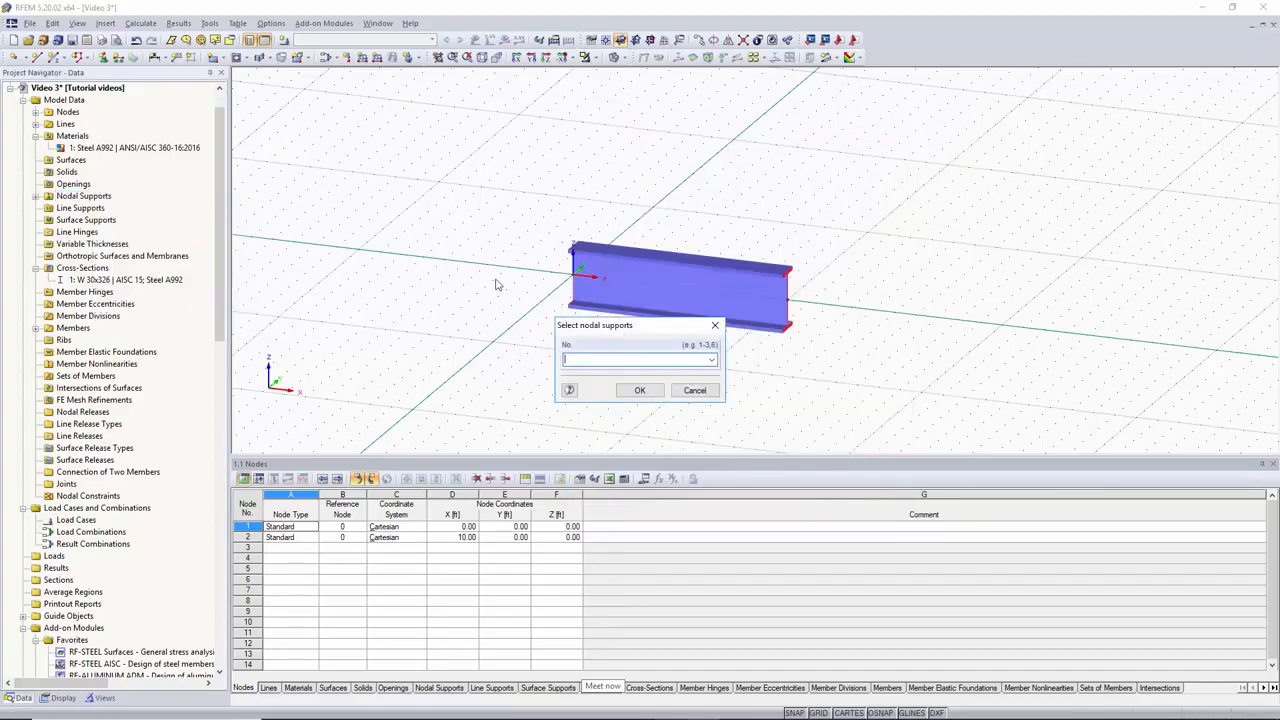
left_click(716, 360)
left_click(605, 373)
left_click(642, 391)
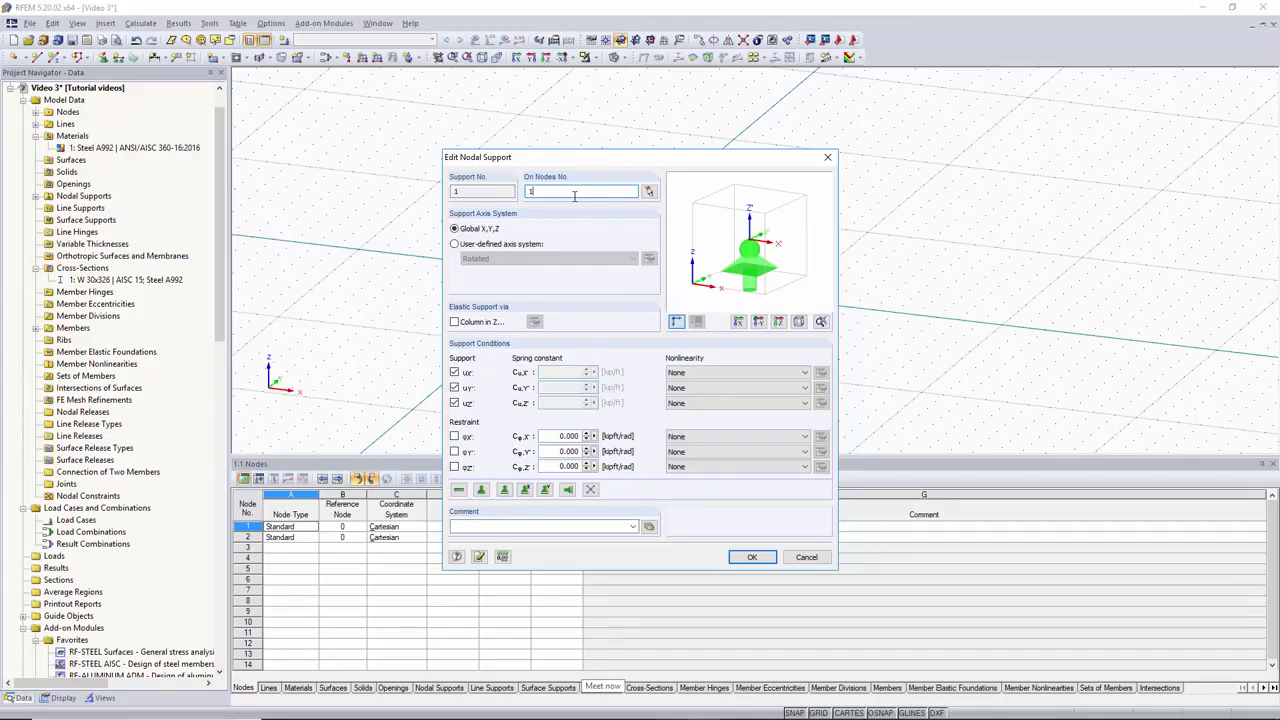
left_click(752, 557)
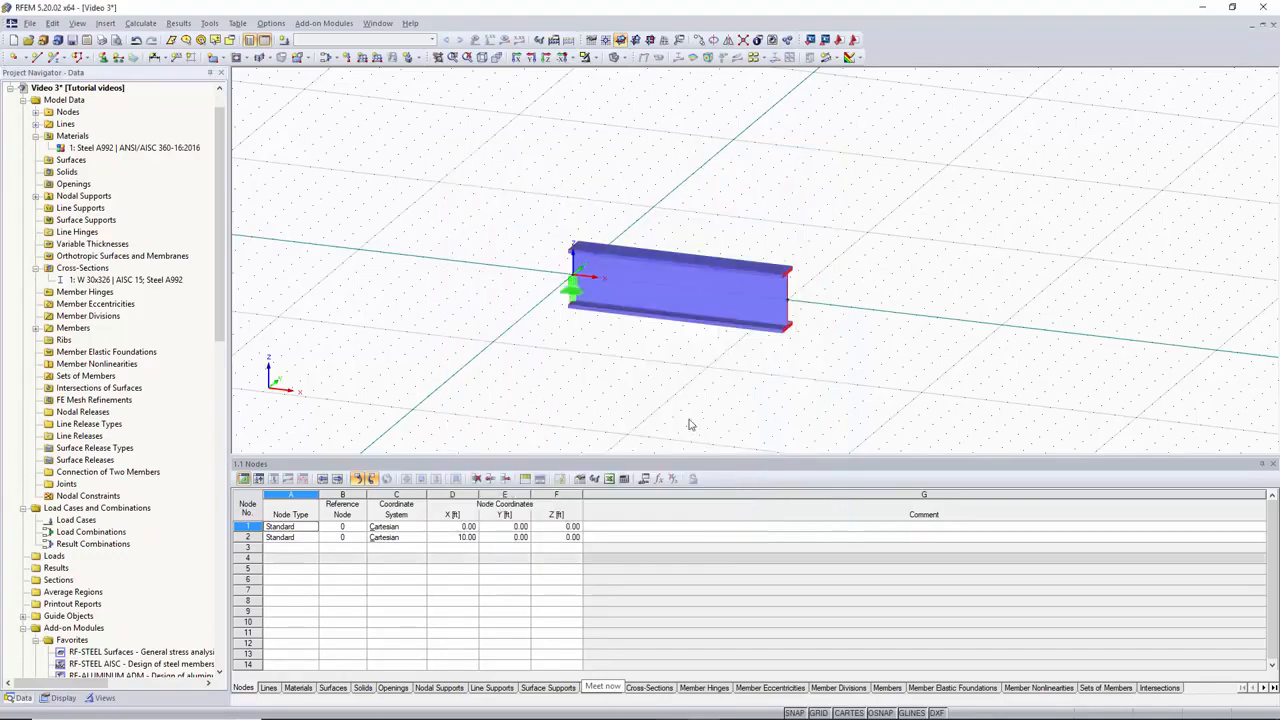
Create a second nodal support on node 2 with Y and Z displacements and rotation about X fixed, releasing X displacement and rotations about Y and Z
scroll(583, 303, "up", 5)
scroll(563, 272, "down", 3)
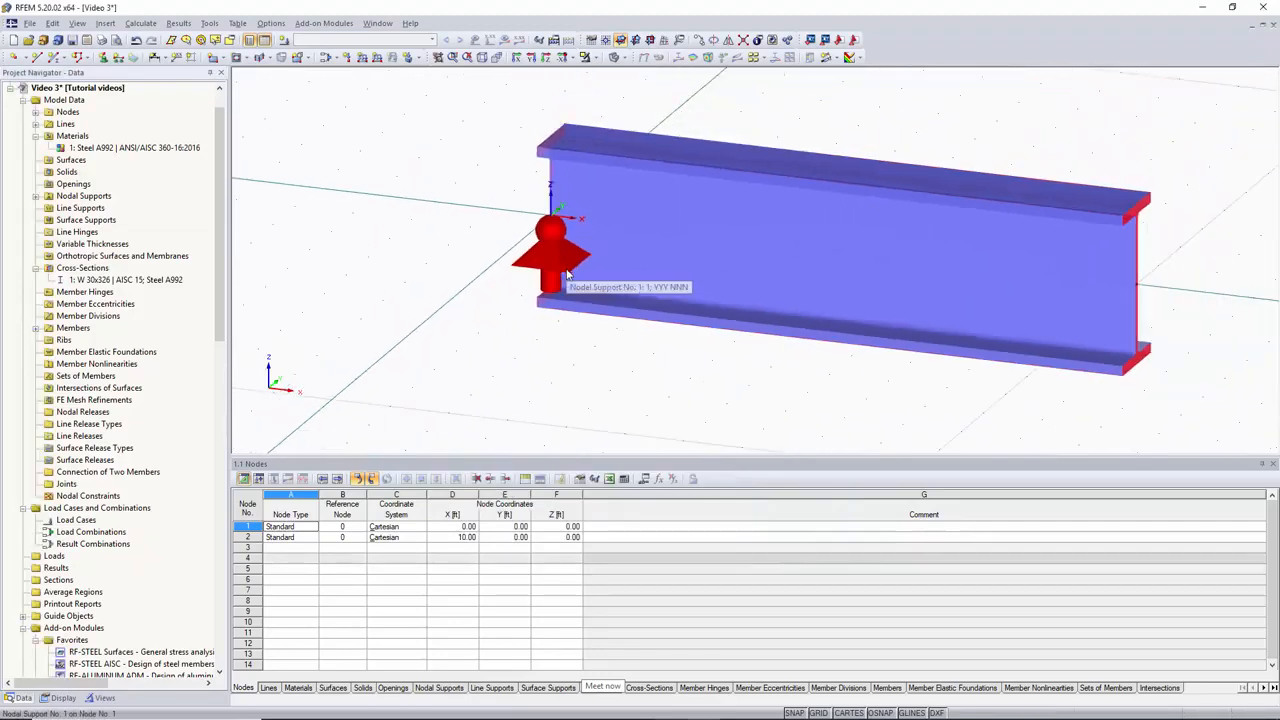
middle_click_drag(563, 277, 440, 281)
scroll(437, 272, "down", 2)
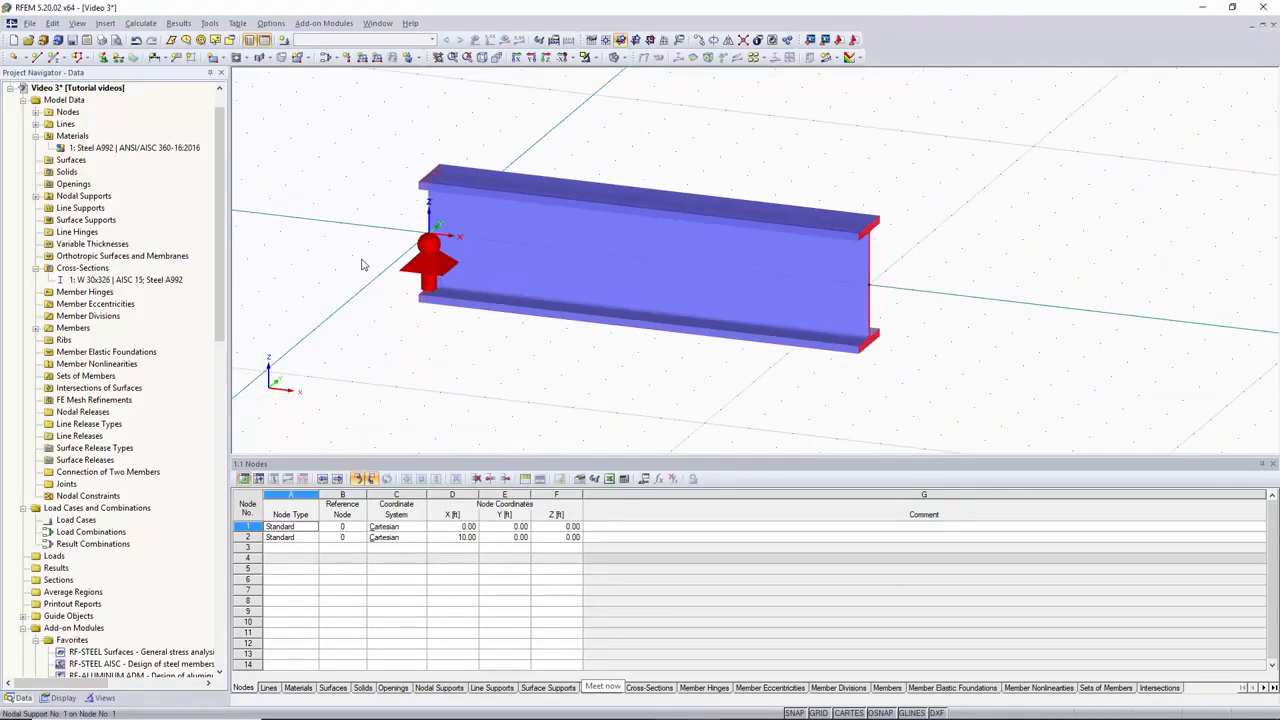
right_click(87, 197)
left_click(145, 218)
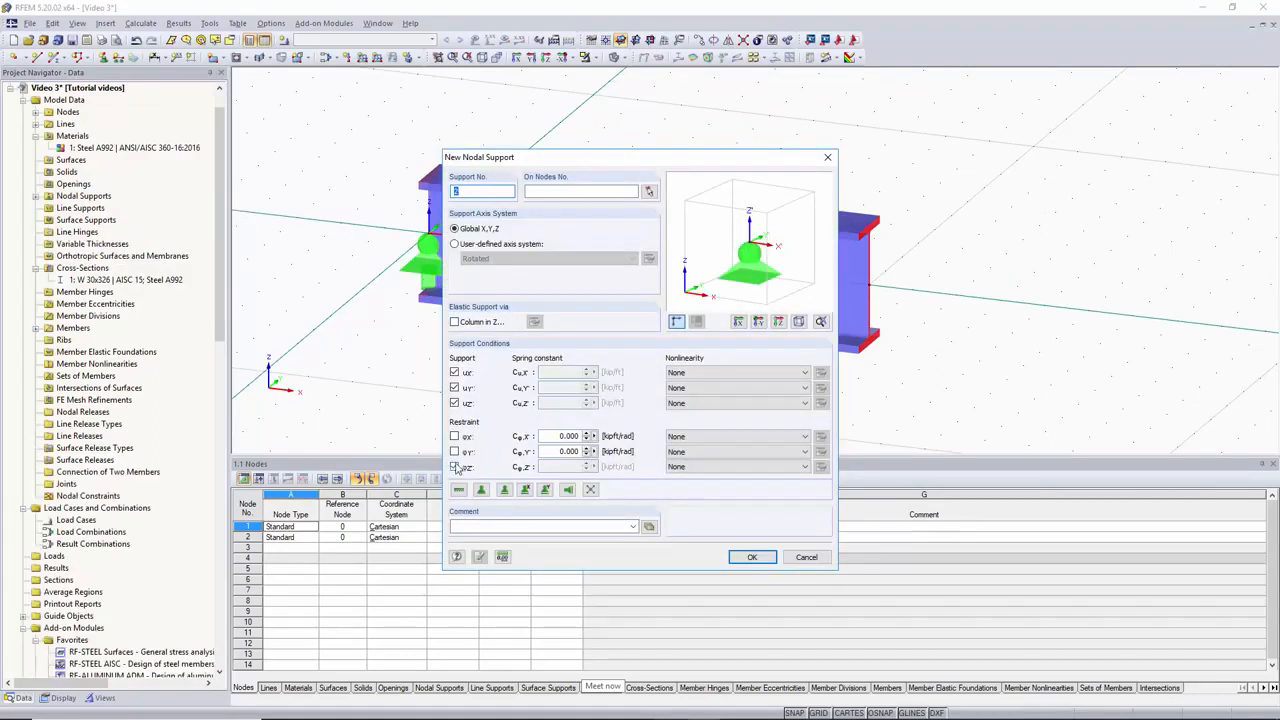
left_click(454, 467)
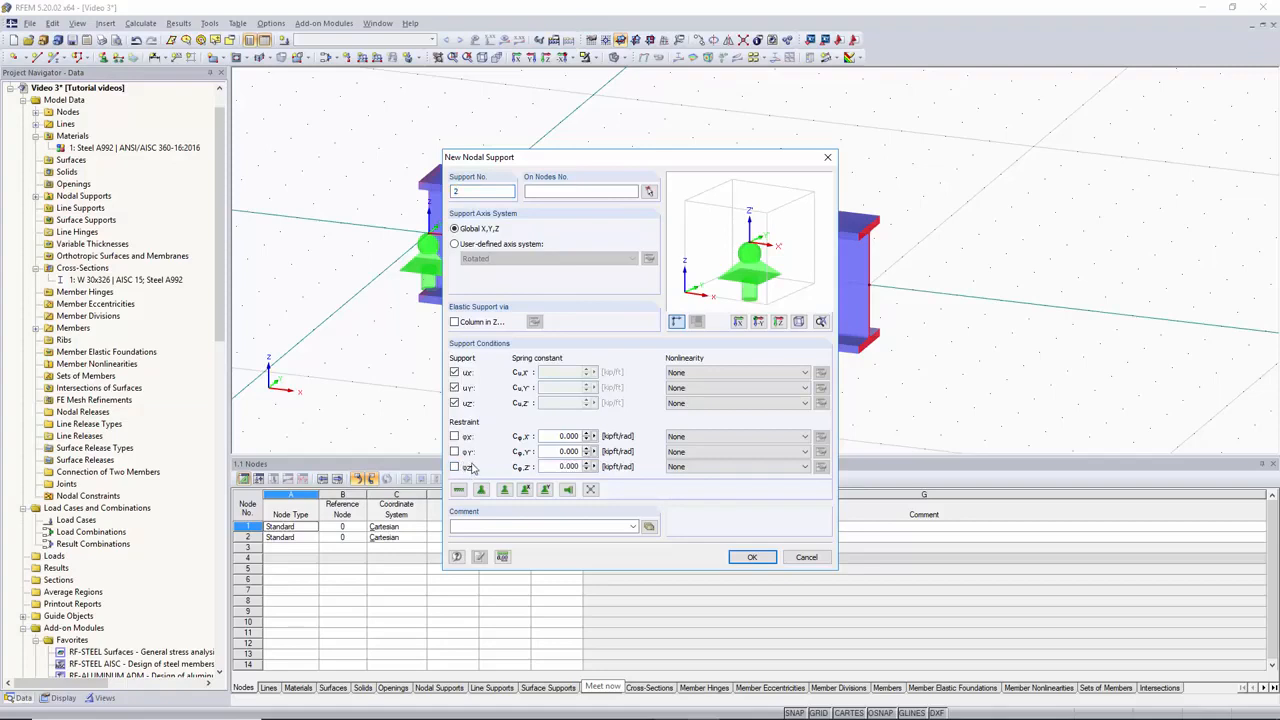
left_click(455, 437)
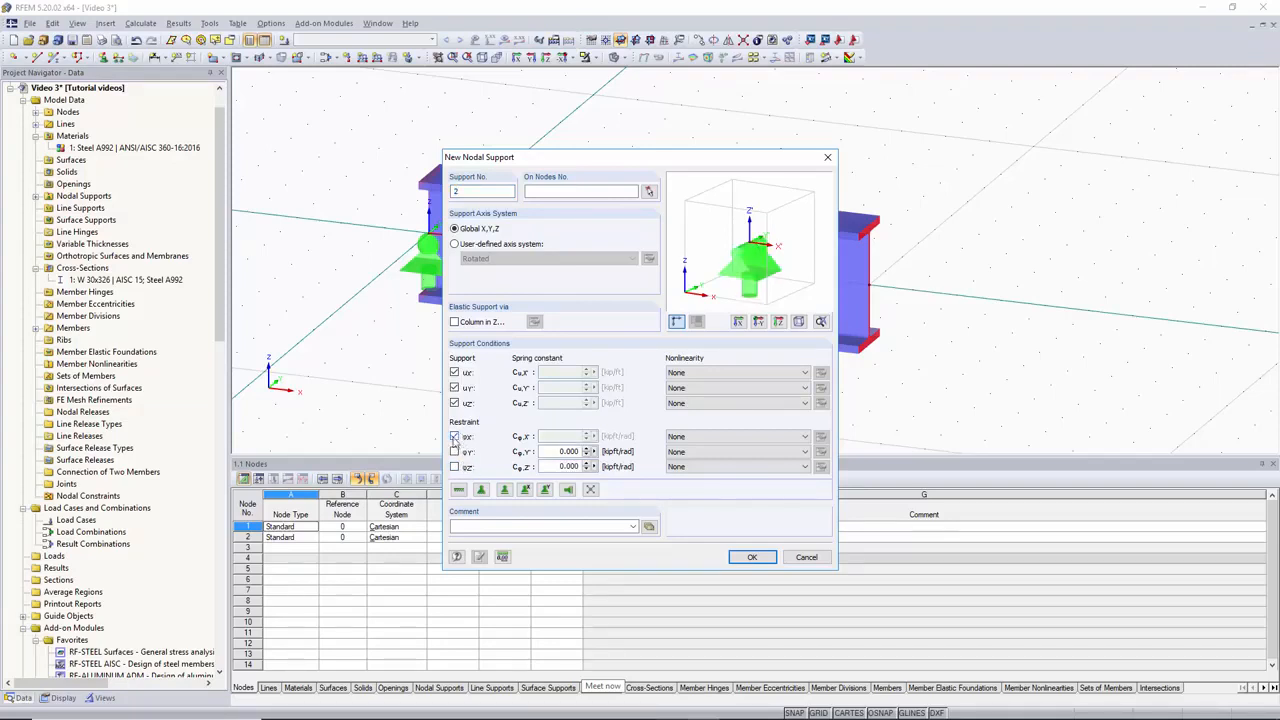
left_click(455, 373)
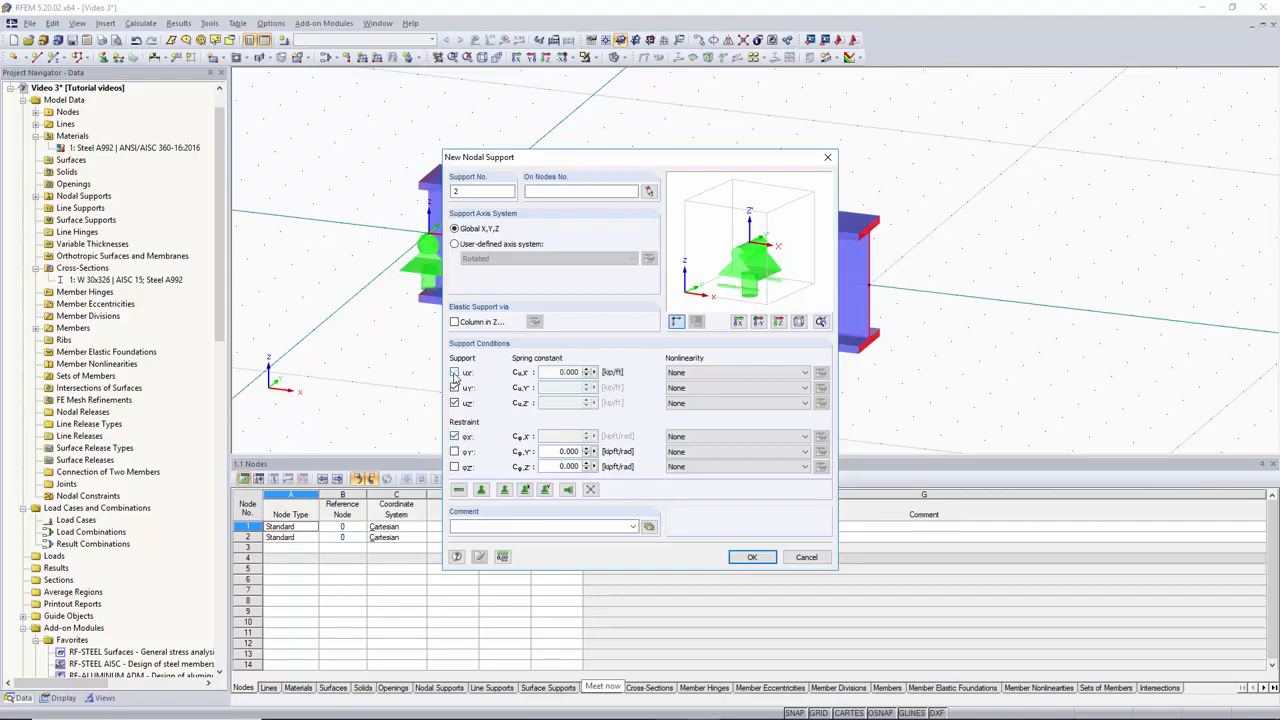
left_click(750, 557)
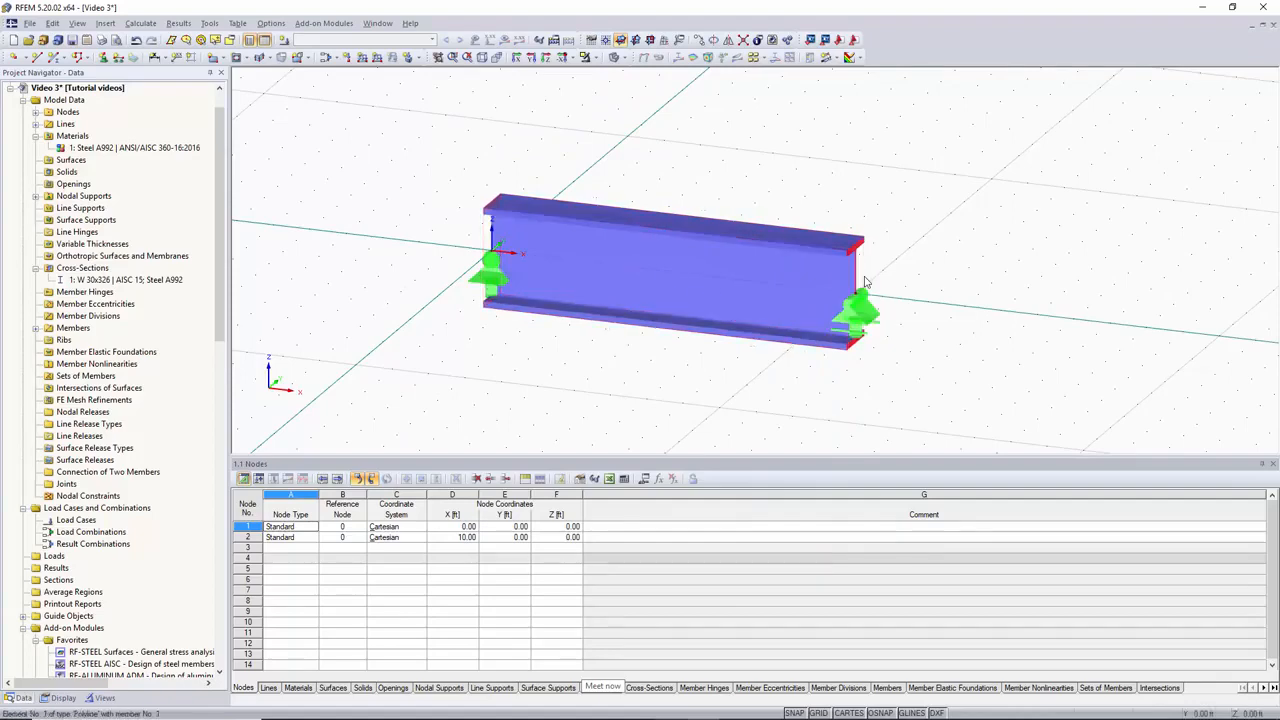
Create load case LC1 with the action category Dead and the description "Dead load"
scroll(538, 214, "down", 1)
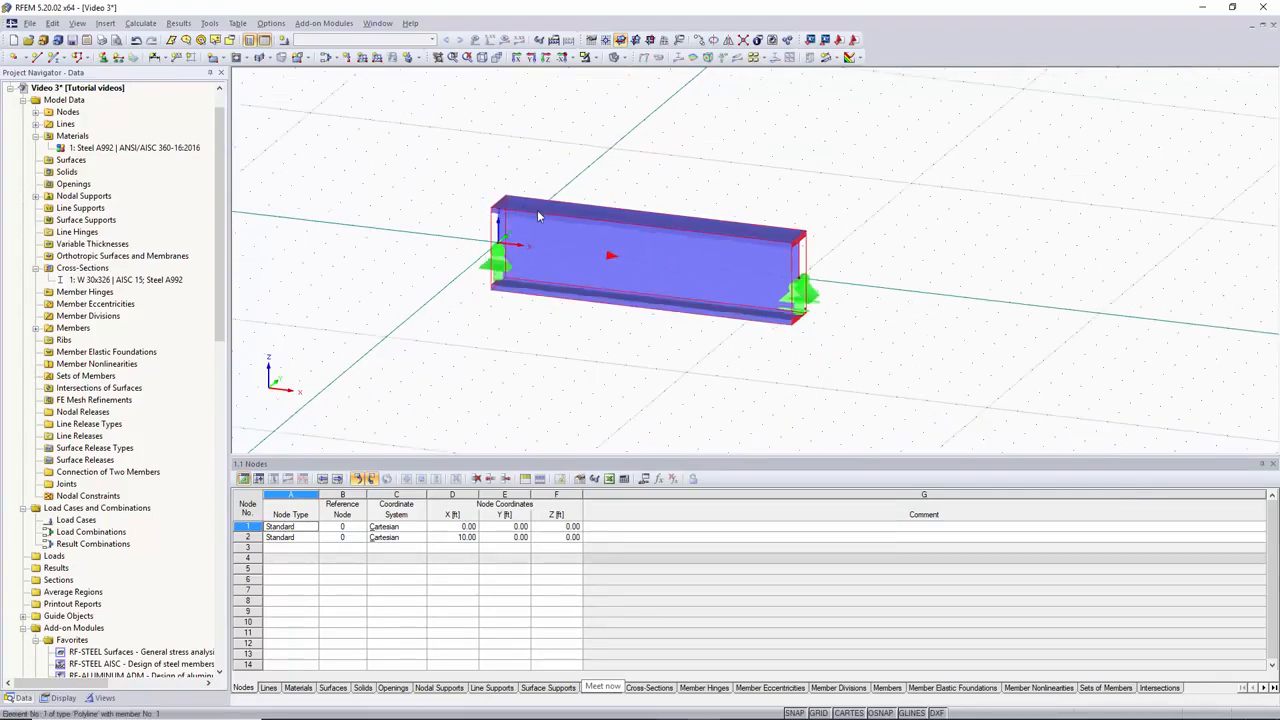
scroll(538, 214, "down", 1)
scroll(143, 343, "down", 4)
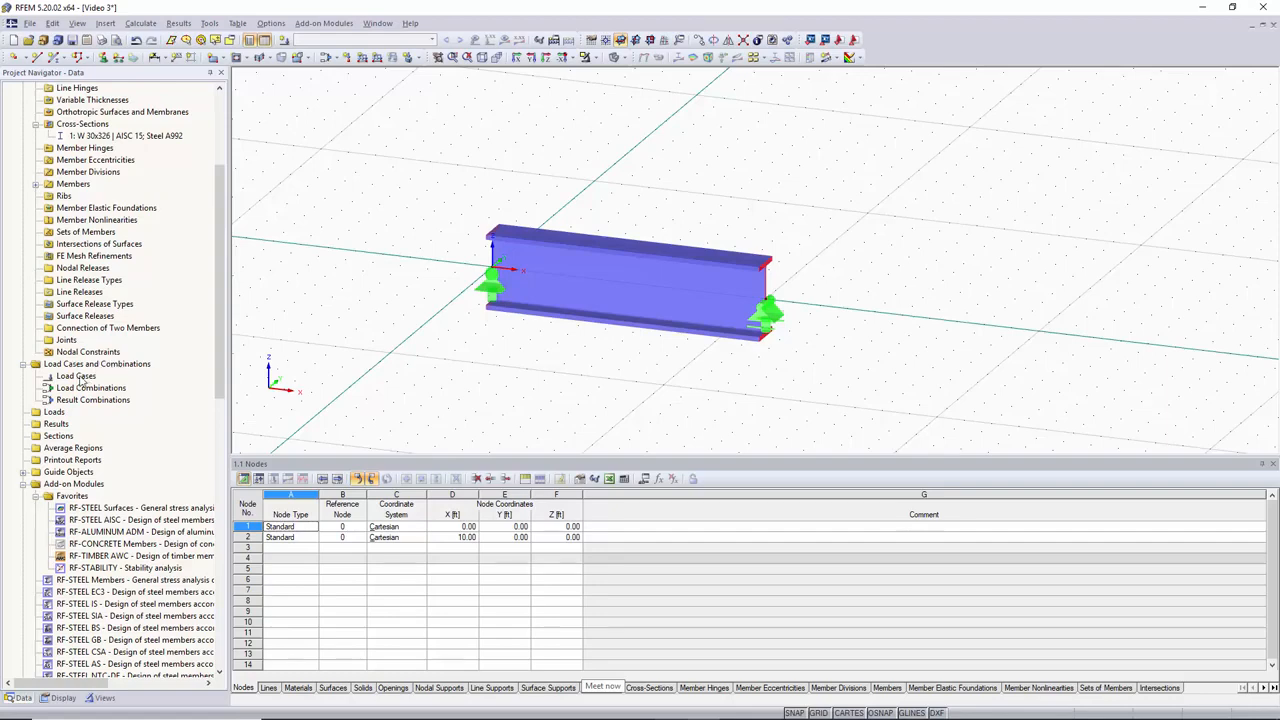
right_click(82, 378)
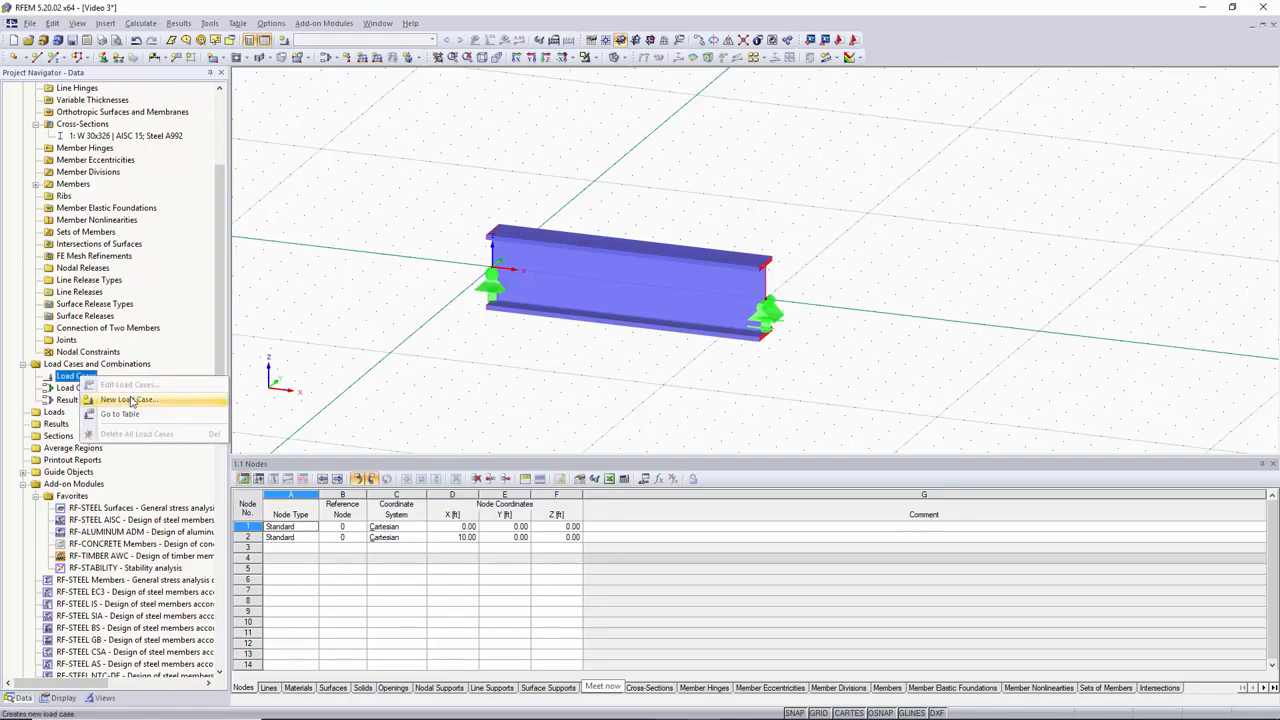
left_click(131, 400)
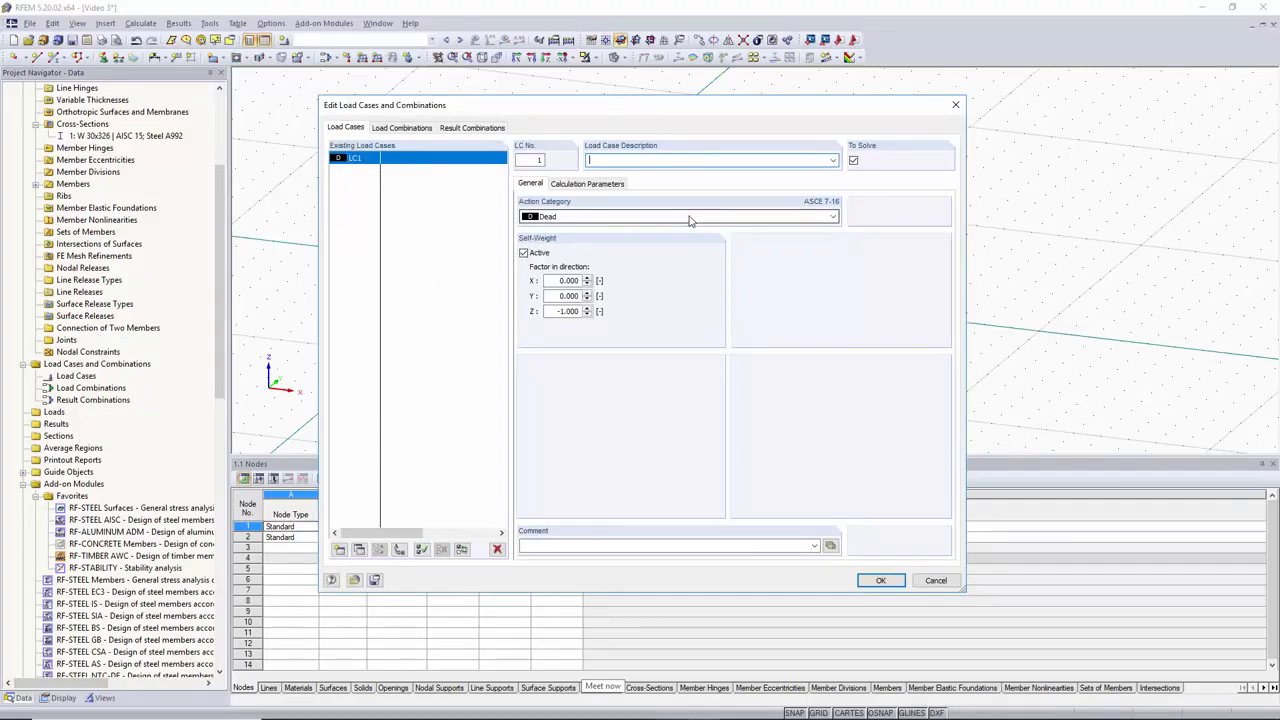
left_click(834, 217)
left_click(352, 242)
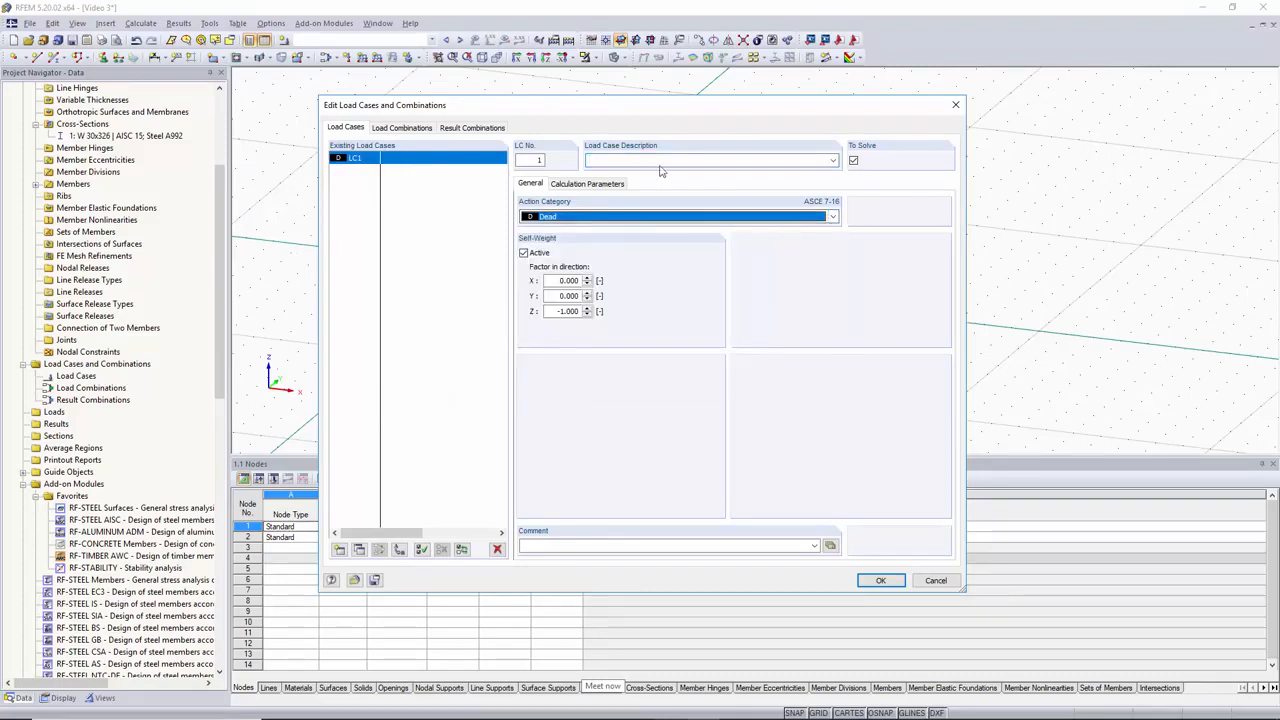
left_click(664, 160)
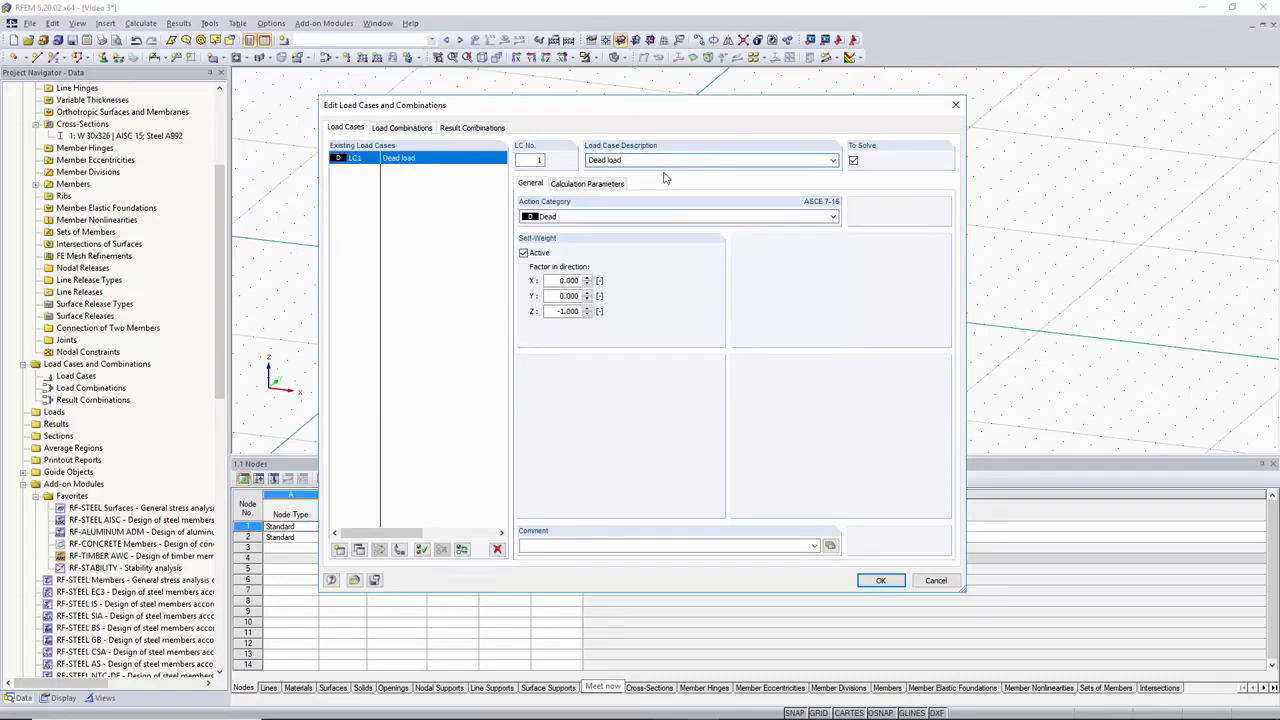
left_click(882, 581)
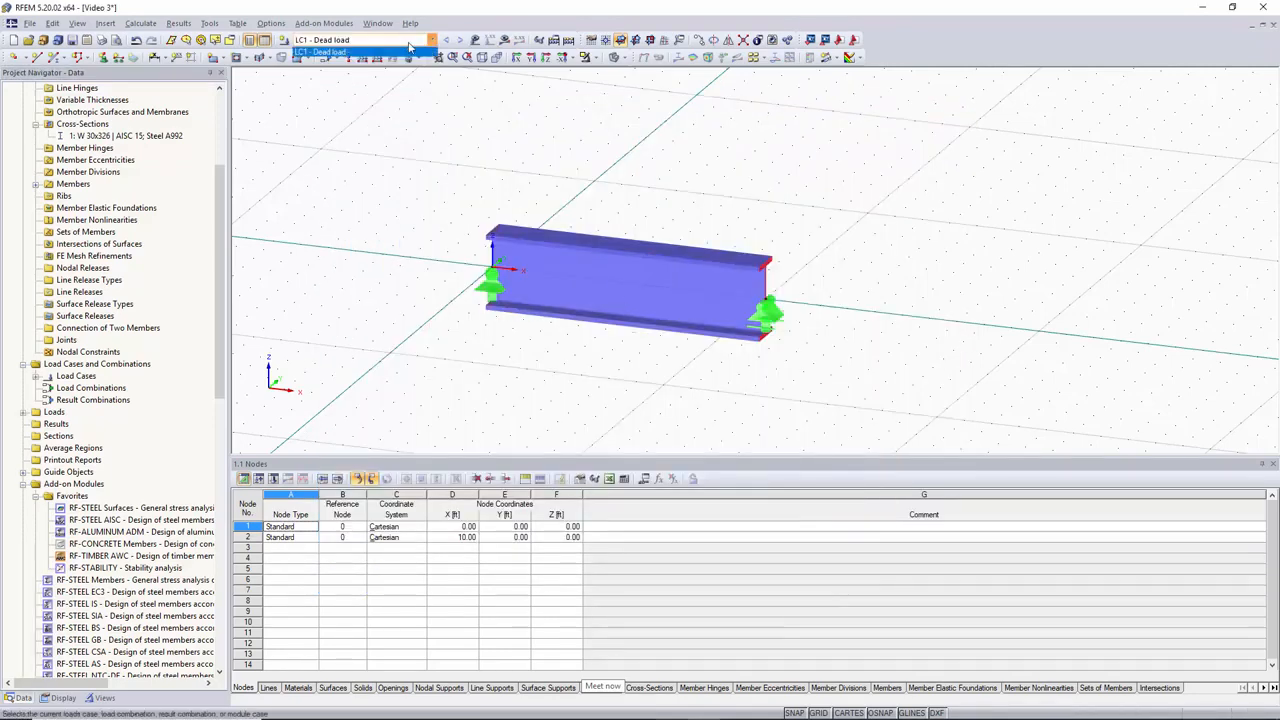
Start a new member load in the dead load case as a uniform force of -1 kip/ft in global direction ZL
left_click(23, 412)
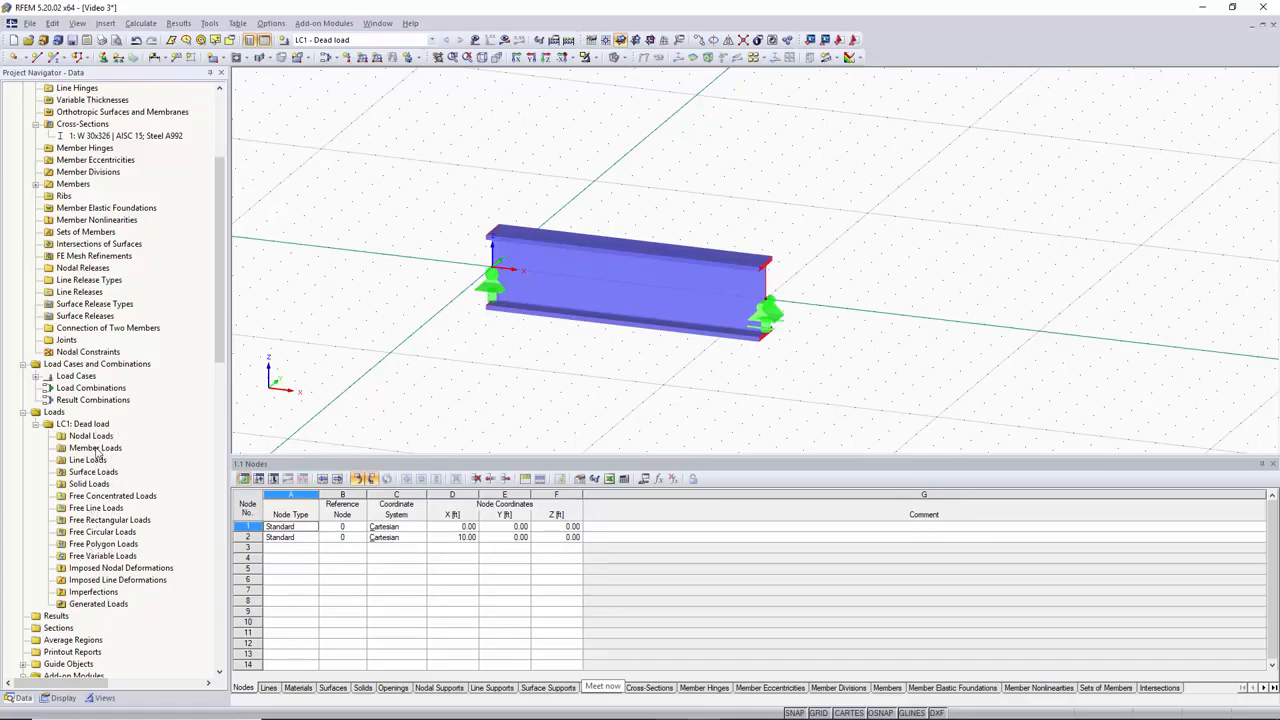
right_click(96, 449)
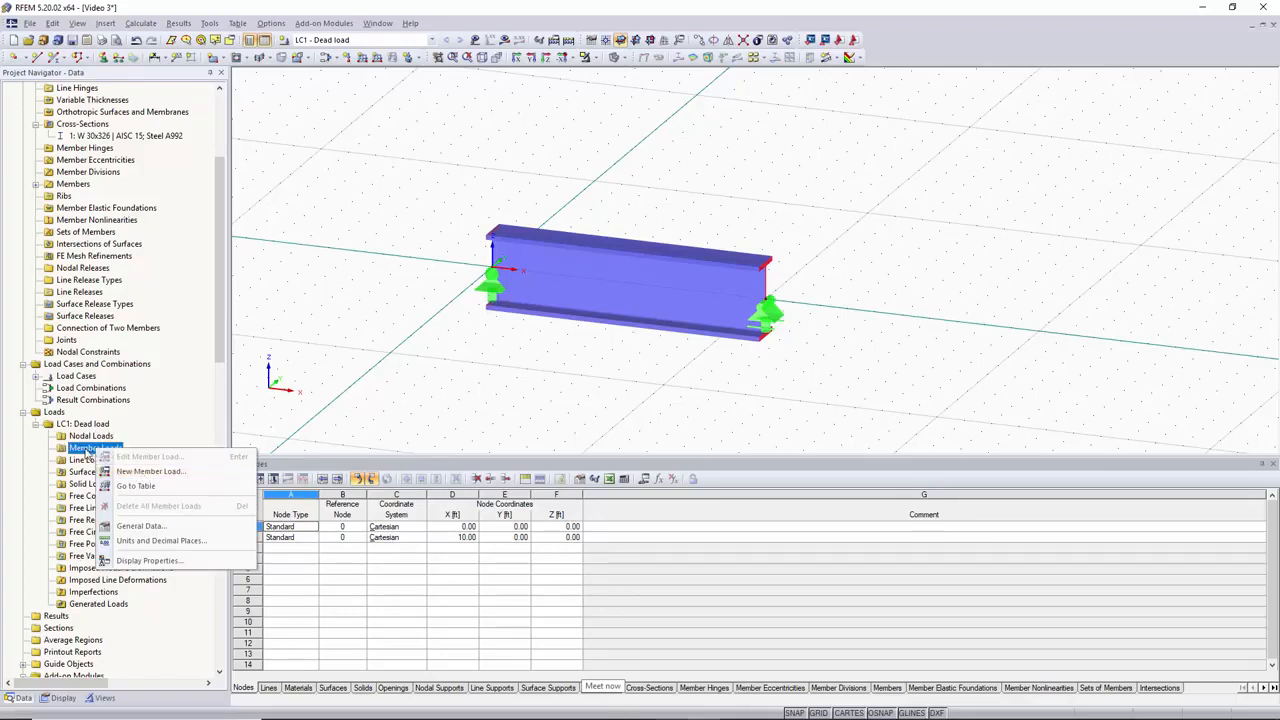
left_click(150, 472)
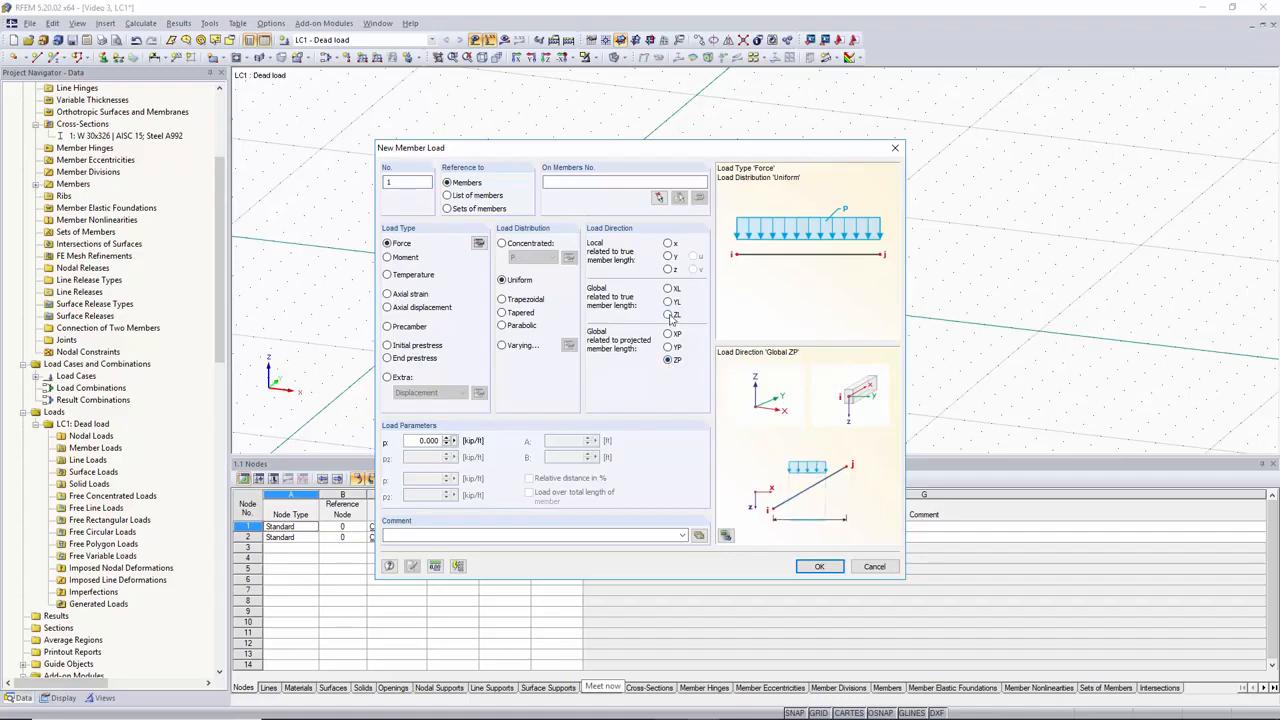
left_click(668, 360)
left_click(668, 315)
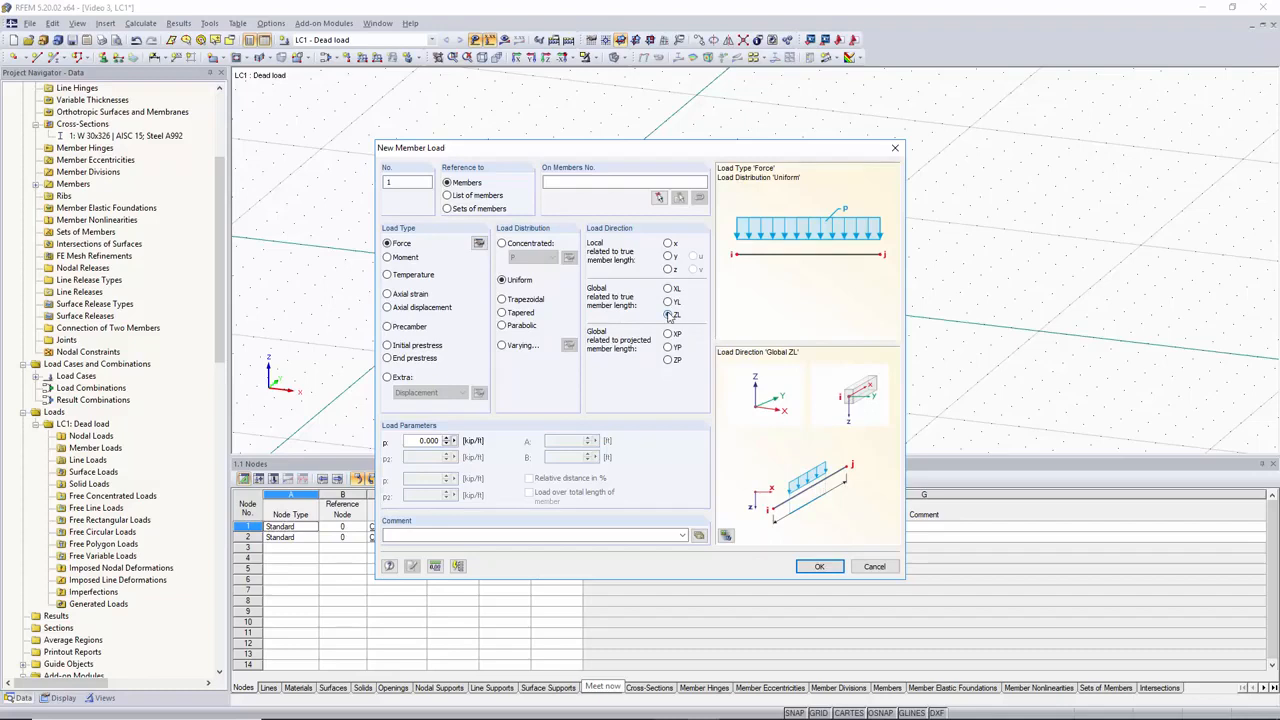
left_click(432, 443)
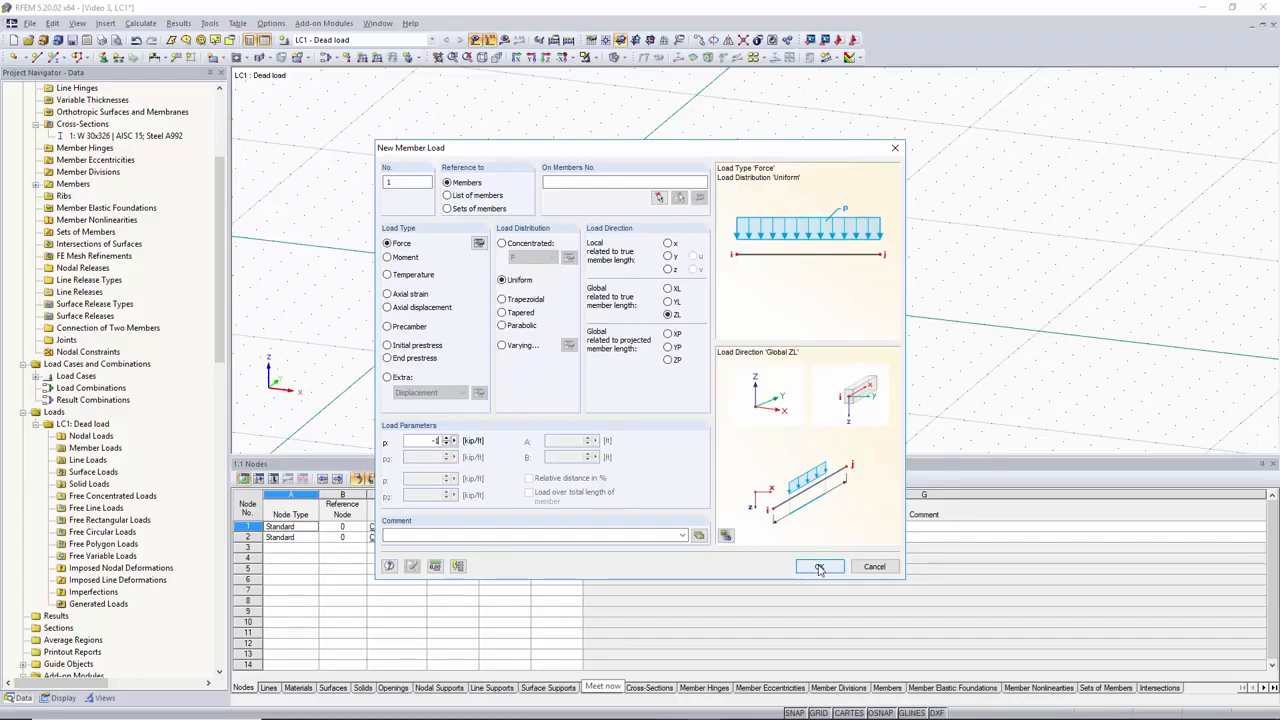
Assign the member load to member 1 by picking the beam in the model, and create the load
left_click(602, 183)
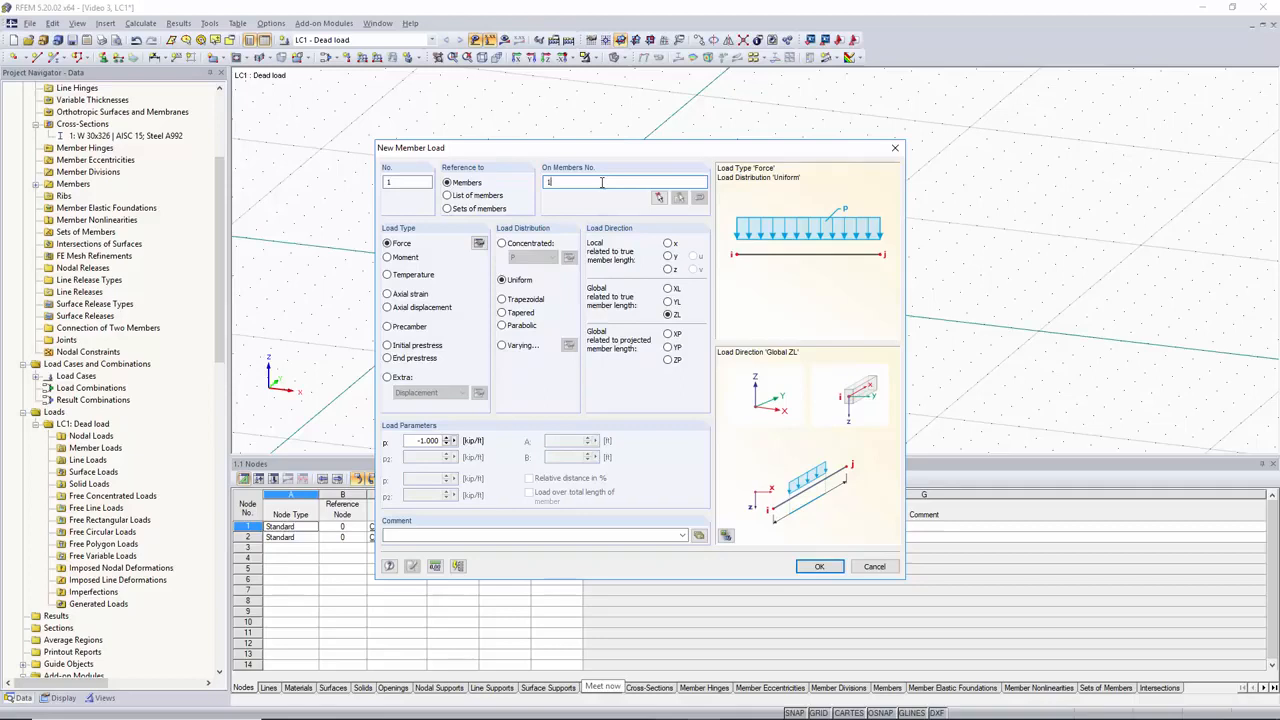
left_click(659, 199)
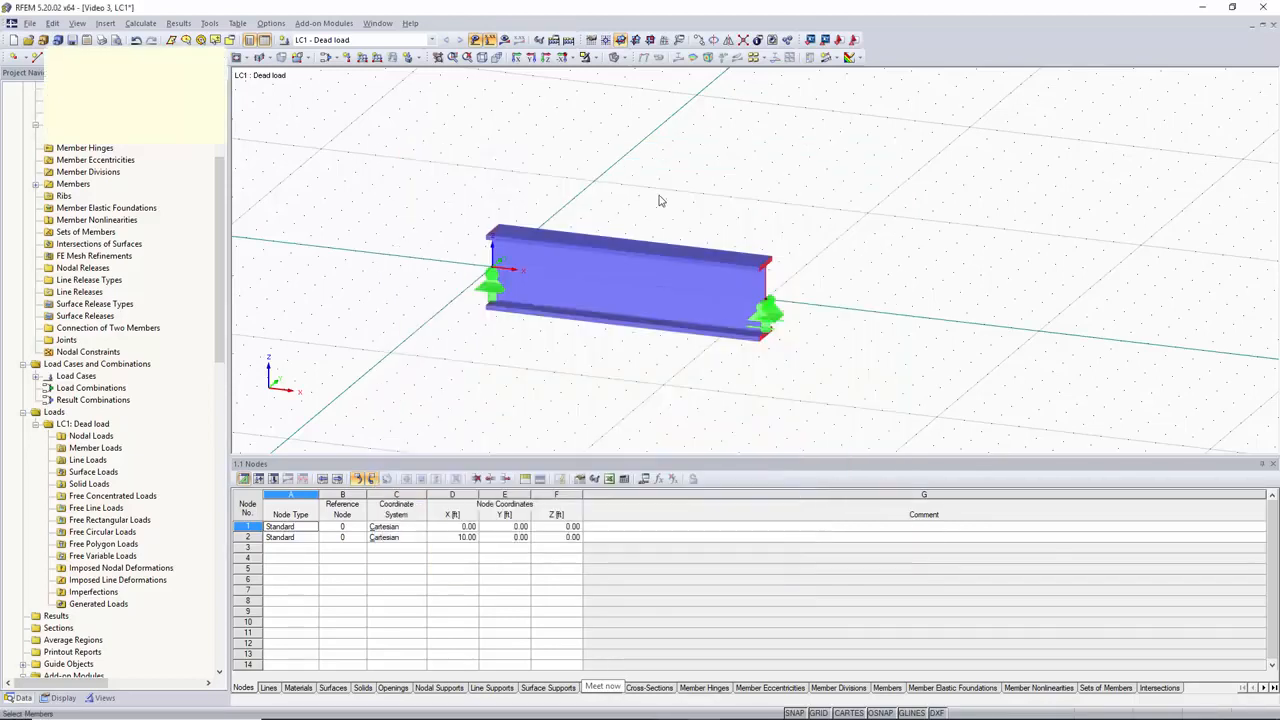
left_click(659, 258)
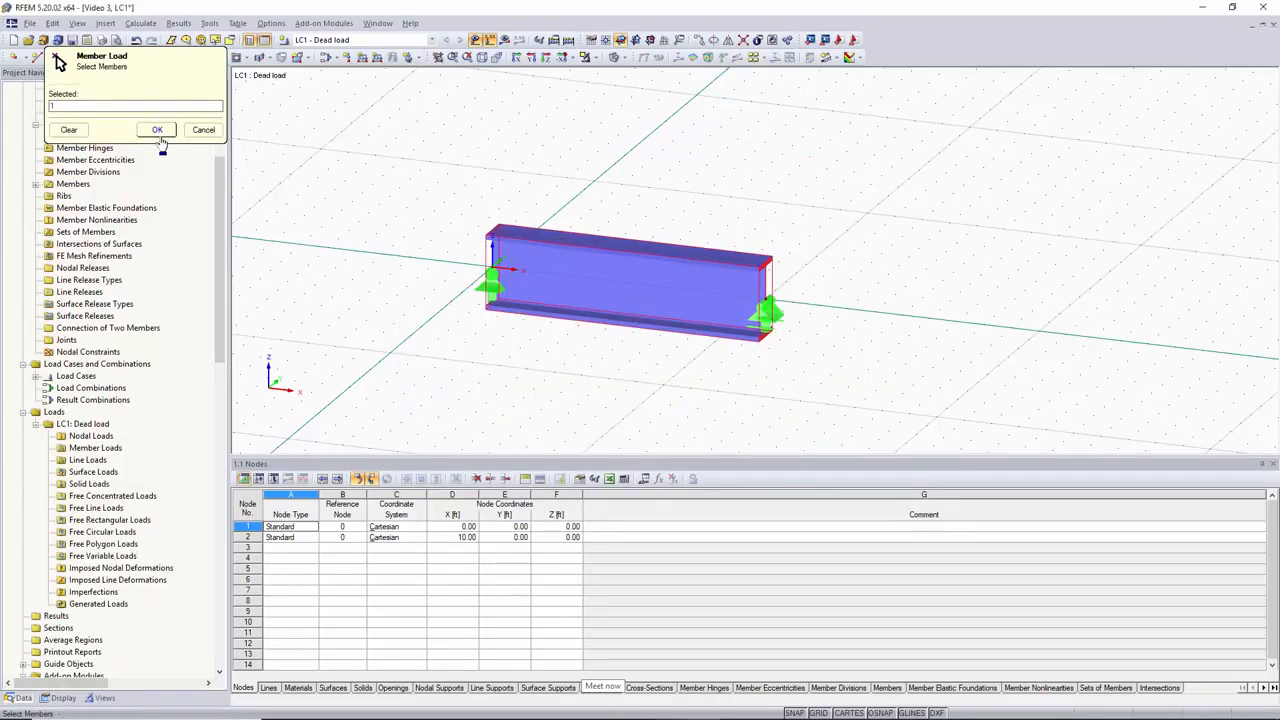
left_click(157, 131)
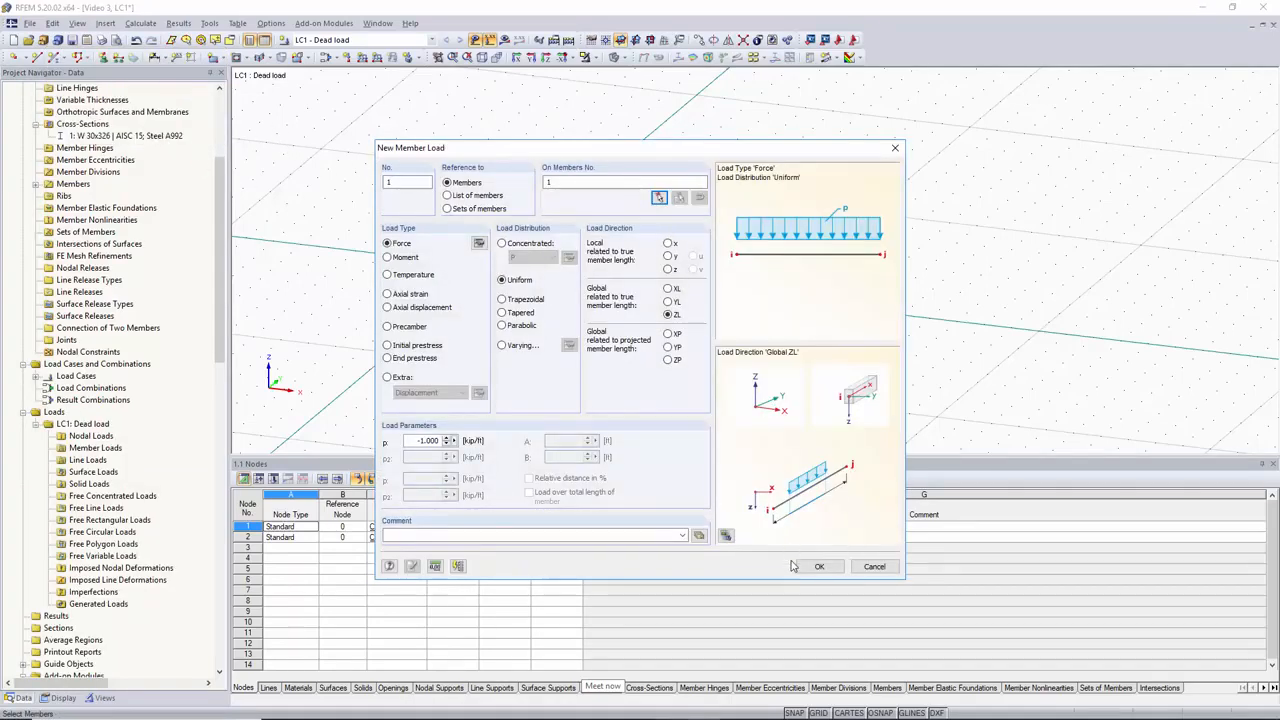
left_click(830, 568)
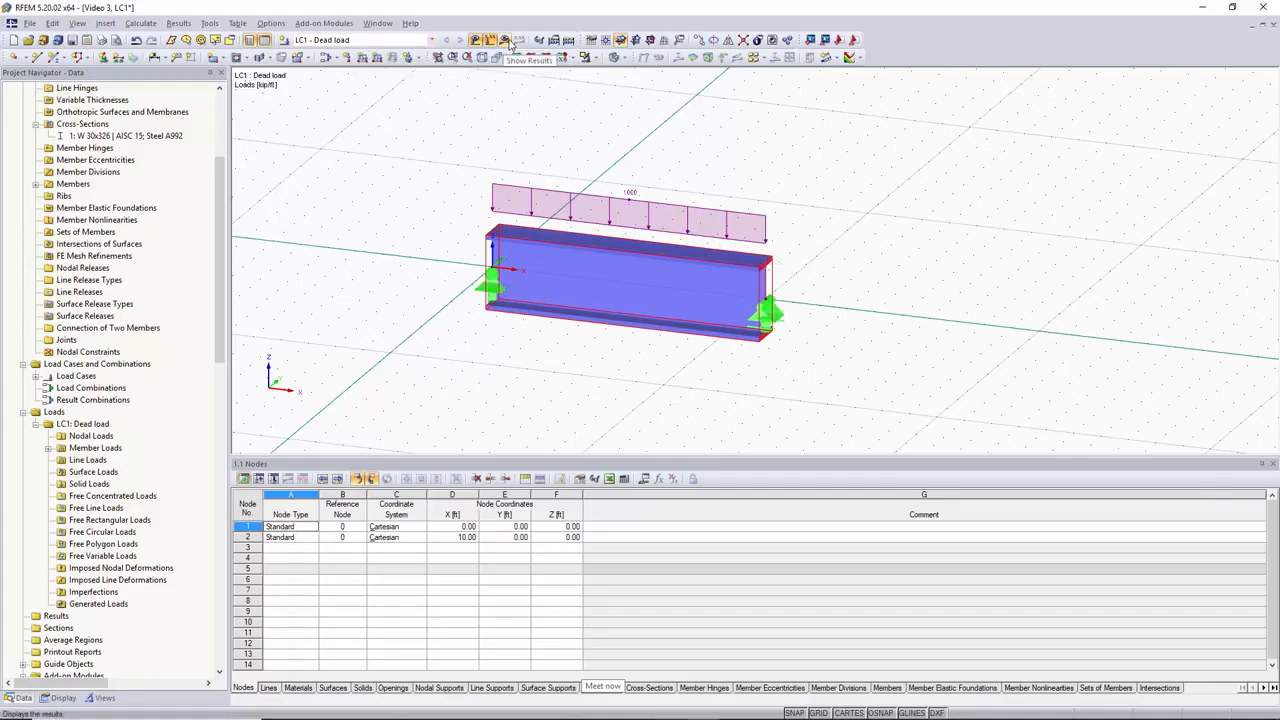
Calculate the dead load case and display the member's My bending moment diagram instead of the global deformations
left_click(510, 44)
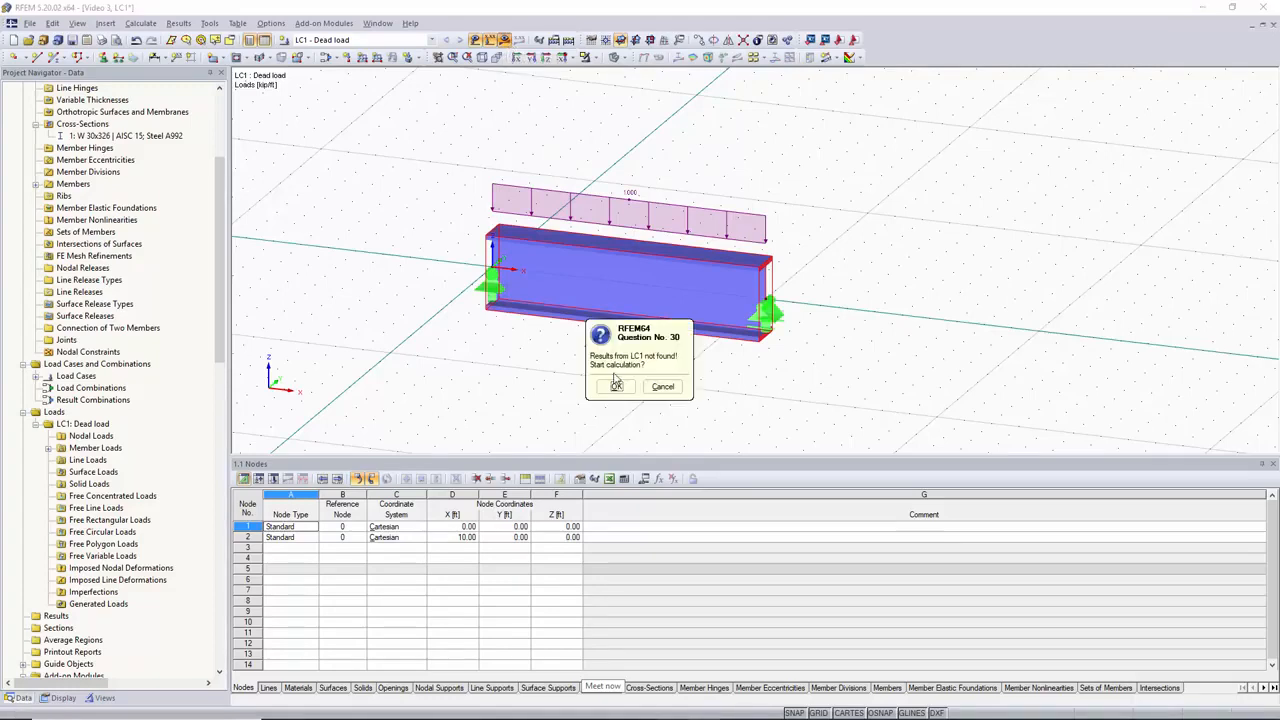
left_click(617, 388)
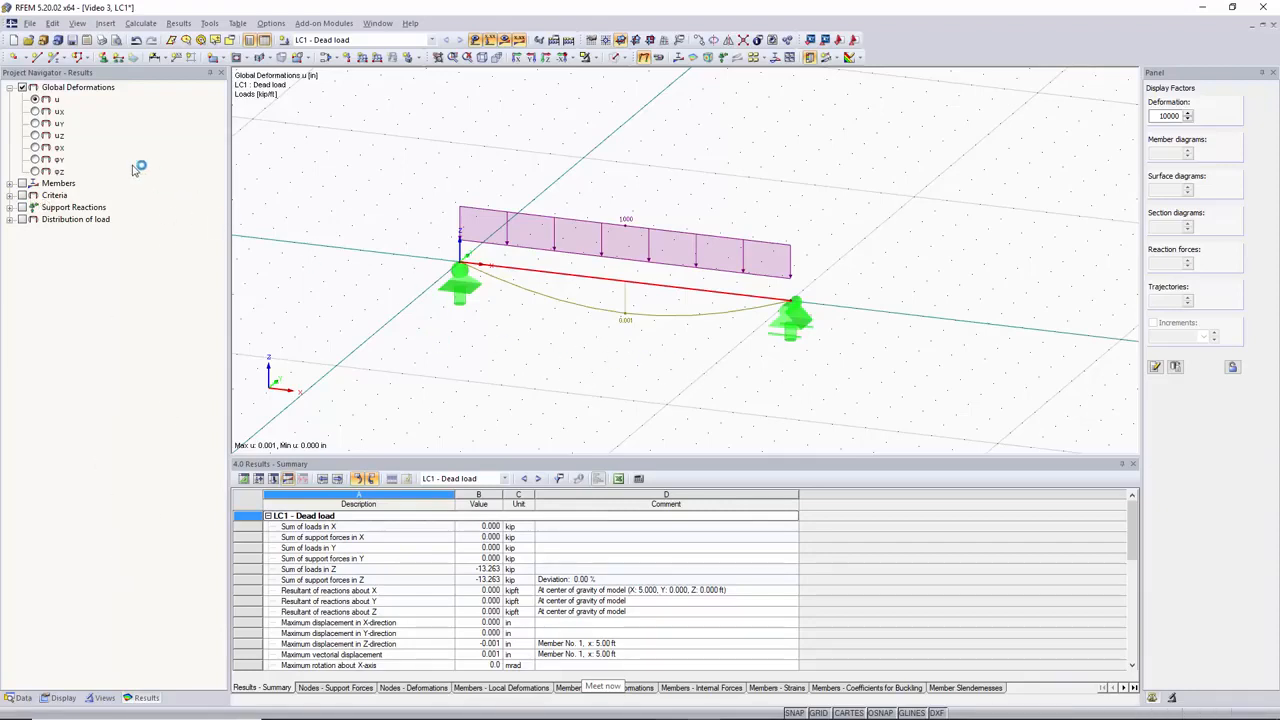
left_click(21, 184)
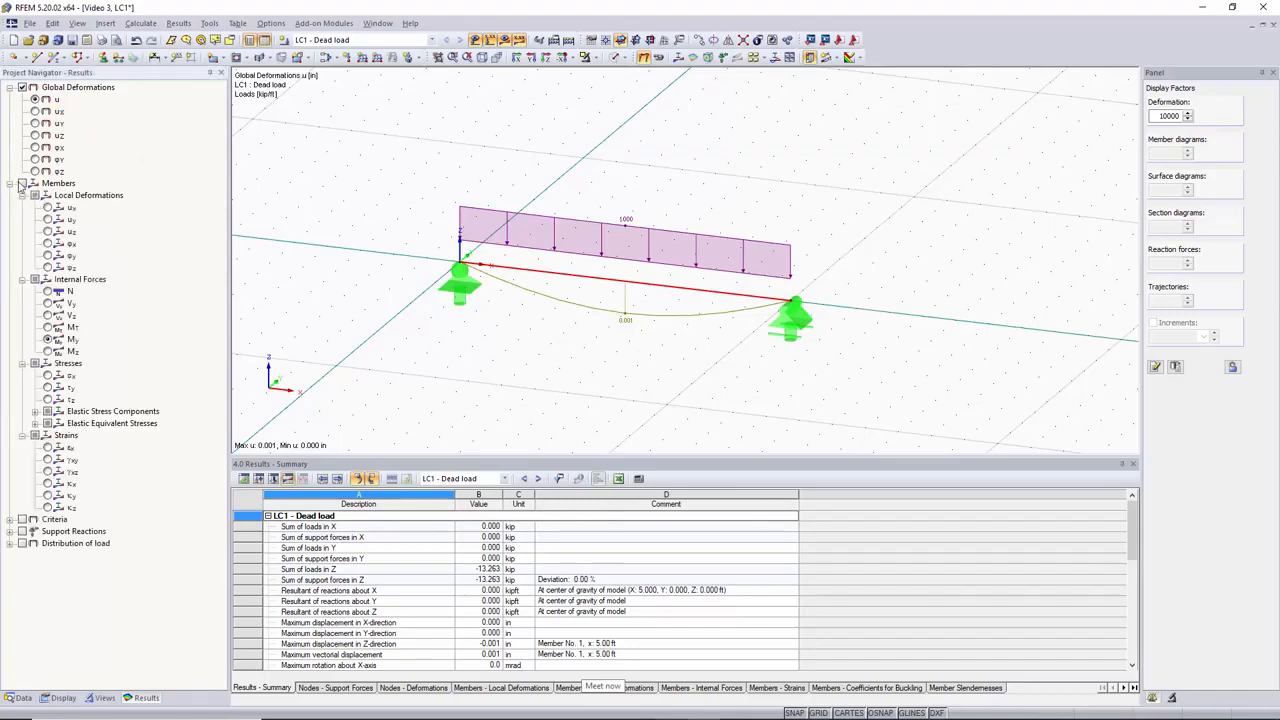
left_click(22, 184)
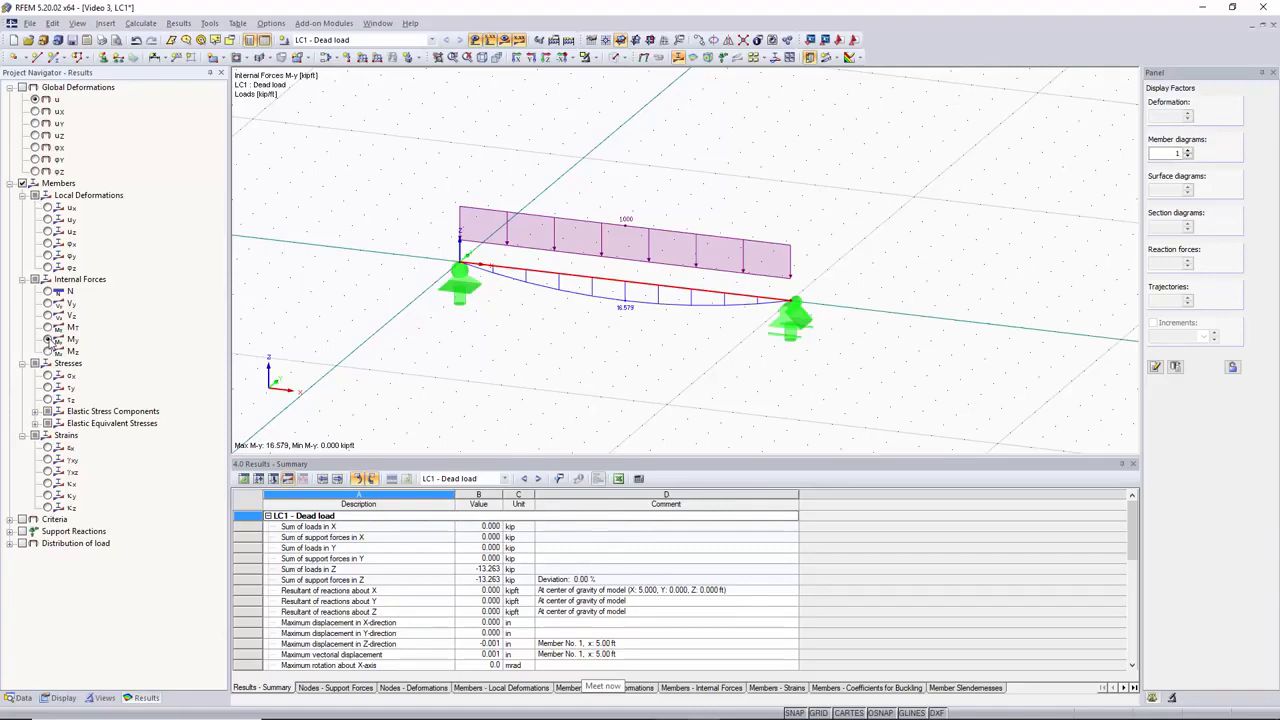
scroll(630, 314, "up", 3)
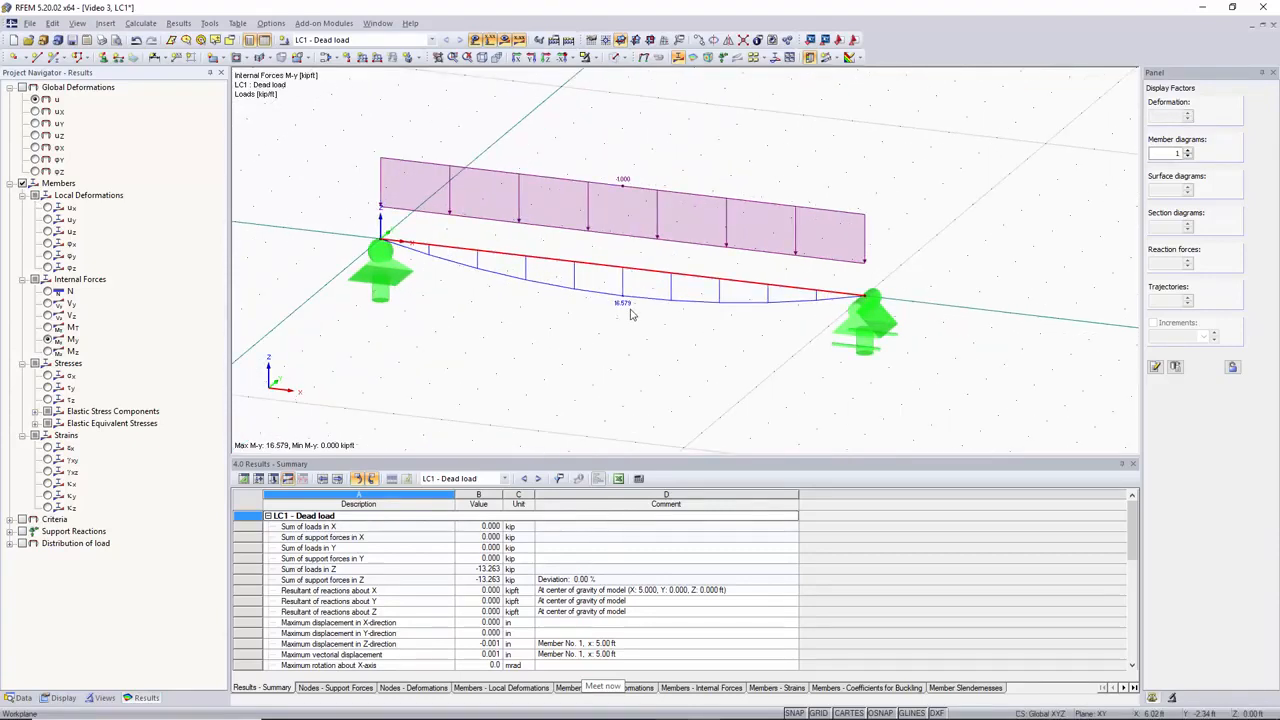